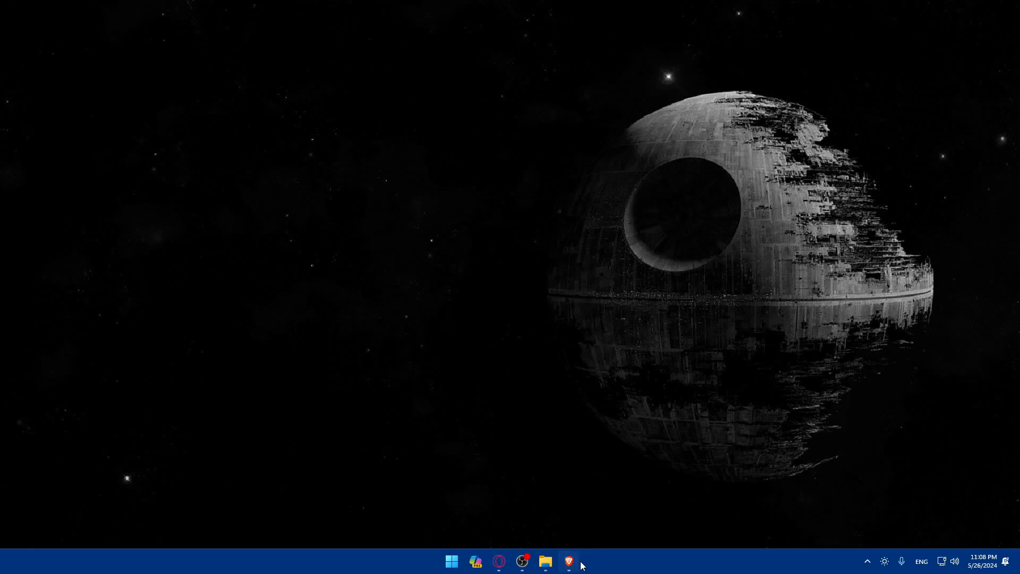
Step: Open godaddy.com in the Brave browser and dismiss the currency notice
click(569, 561)
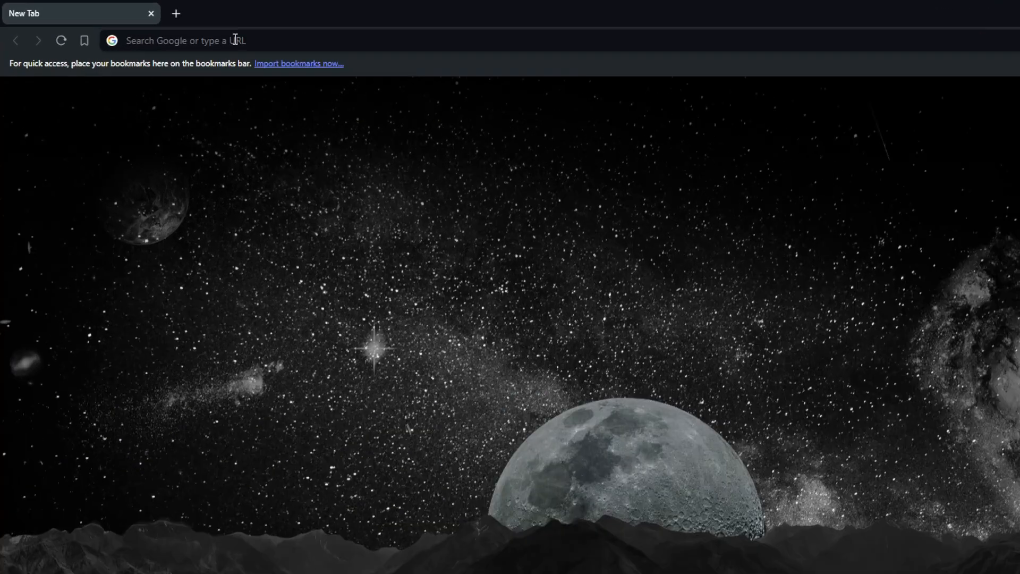
click(185, 32)
text(godaddy.com)
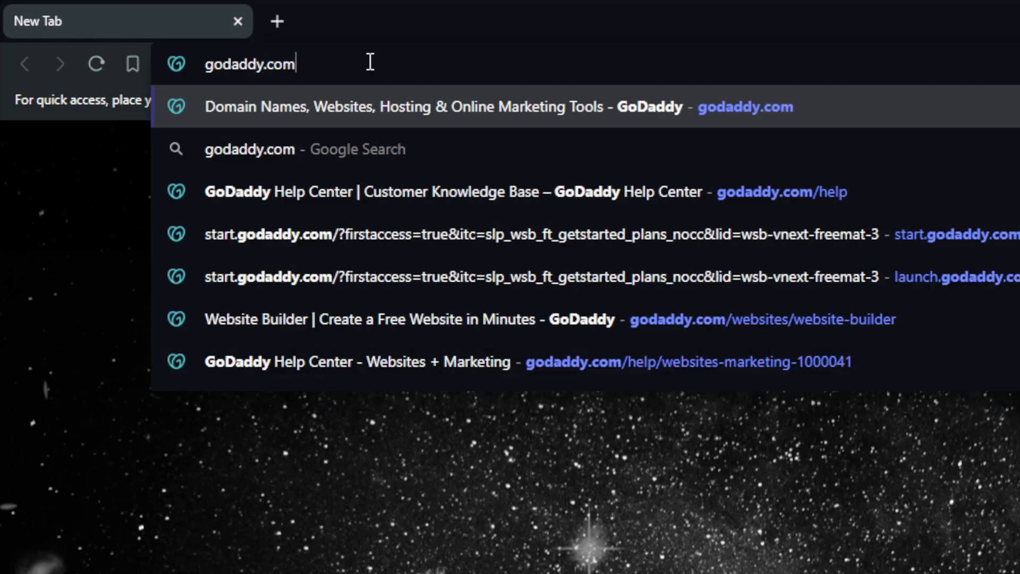
key(Return)
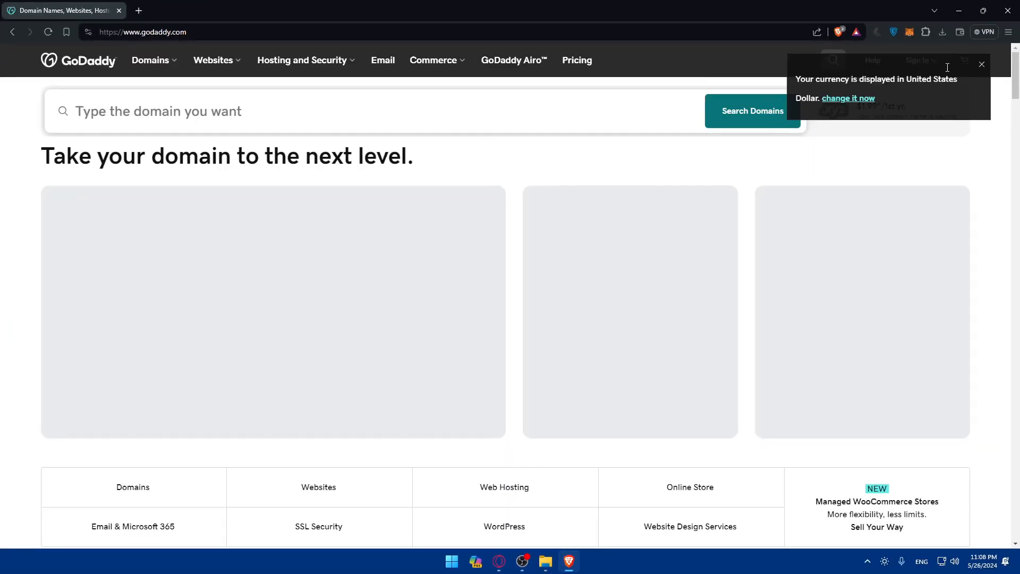
click(984, 65)
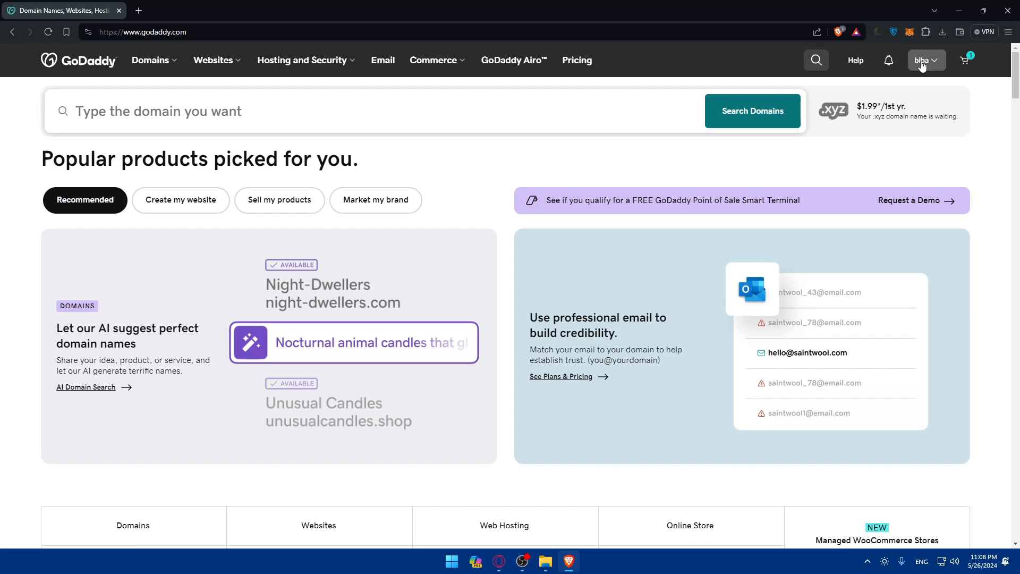
Step: Open the Omix Store dashboard from the account's products and dismiss the plan offer
click(922, 65)
click(925, 60)
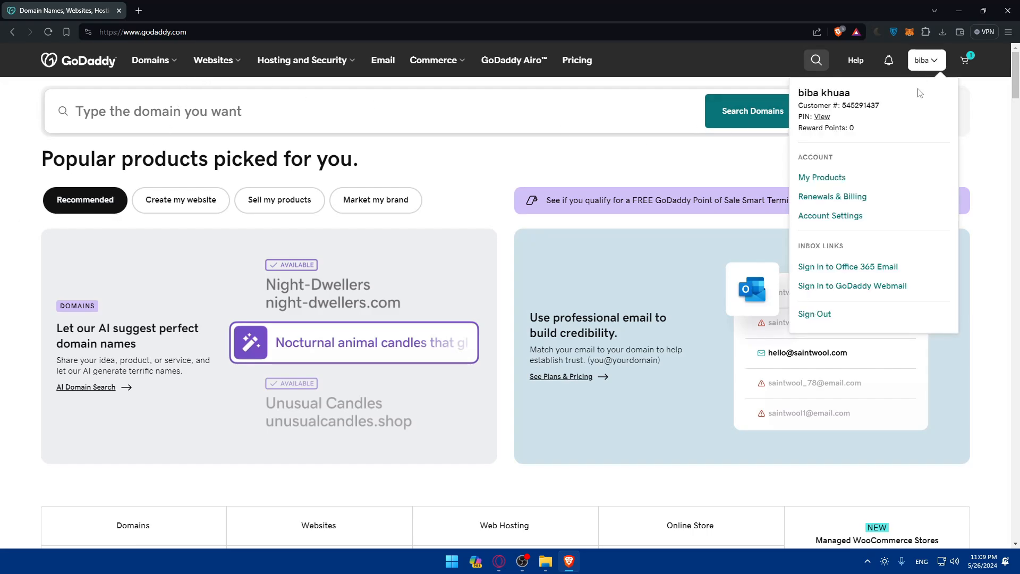
click(829, 180)
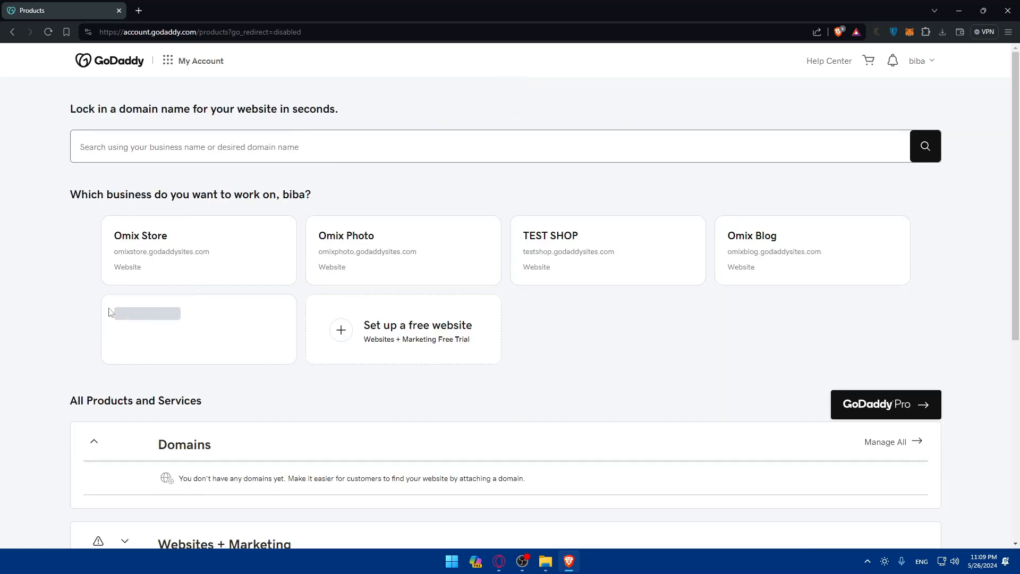
click(175, 255)
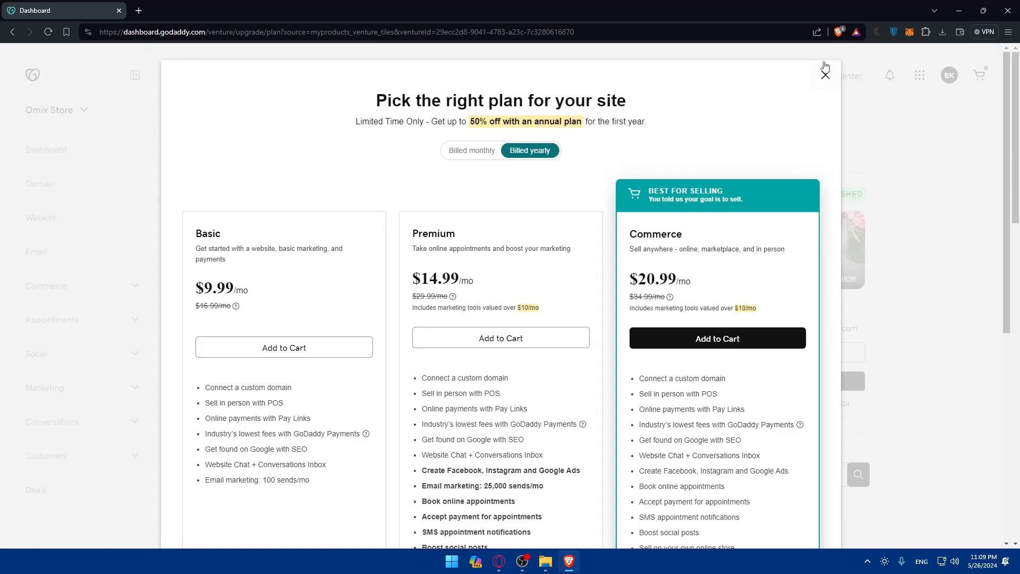
click(825, 74)
Step: Open the Omix Store website for editing in a new browser tab and switch to it
right_click(846, 355)
click(877, 361)
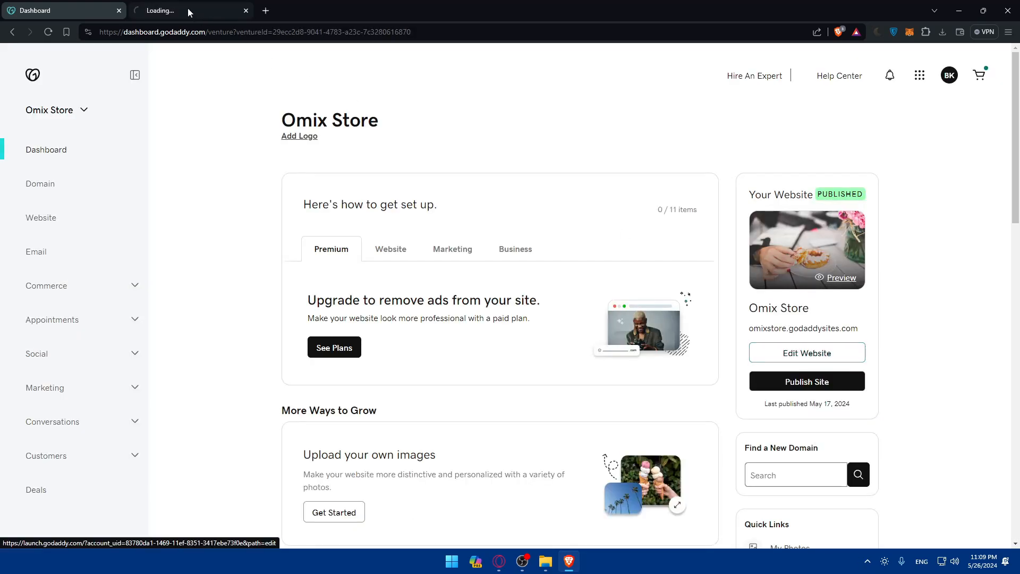
click(187, 9)
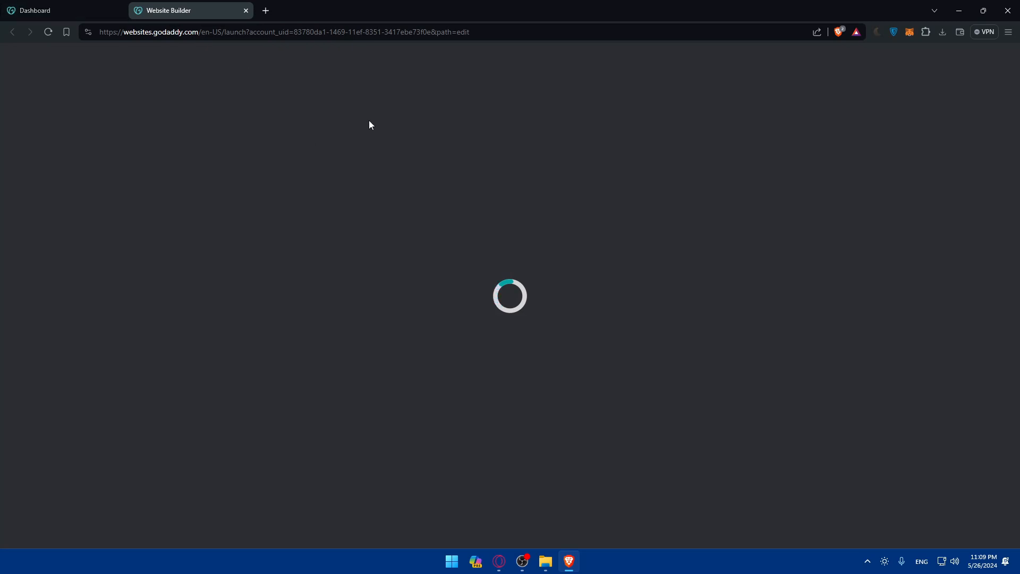
Step: Look through the Omix Store home page sections and view the section types that can be added
scroll(458, 250, down, 10)
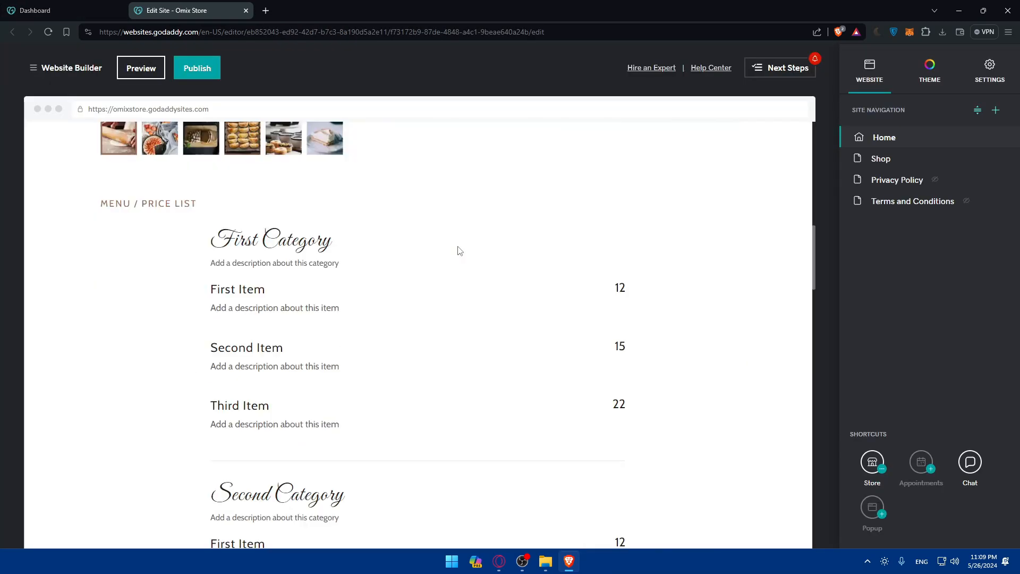
scroll(460, 250, down, 15)
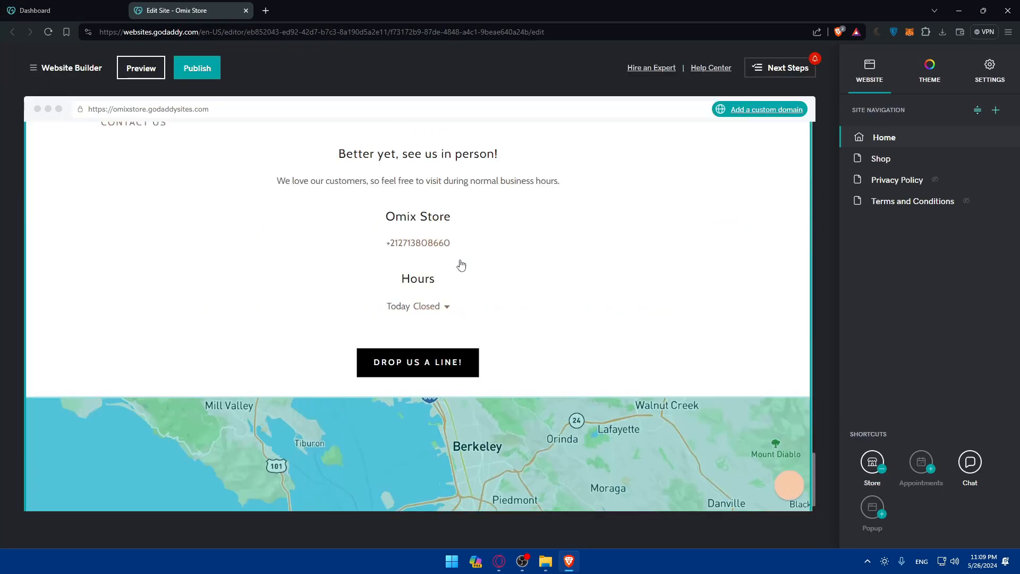
scroll(461, 265, up, 10)
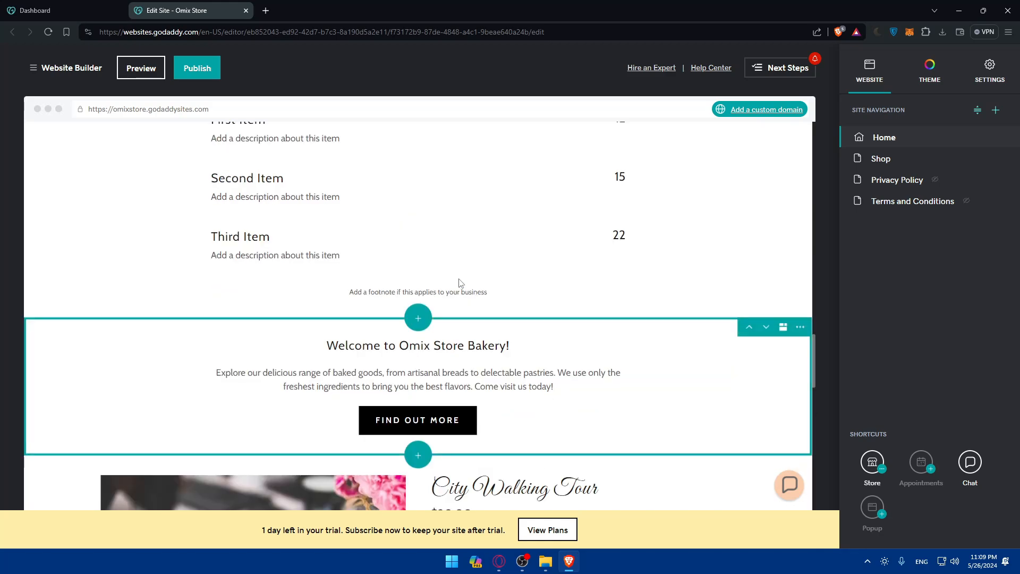
scroll(460, 282, down, 2)
click(436, 368)
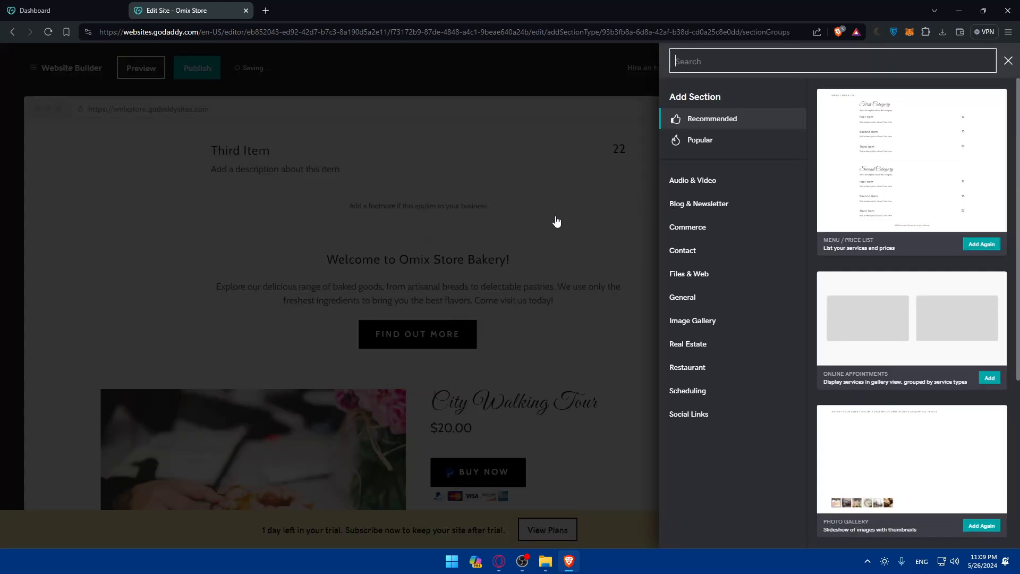
click(1009, 60)
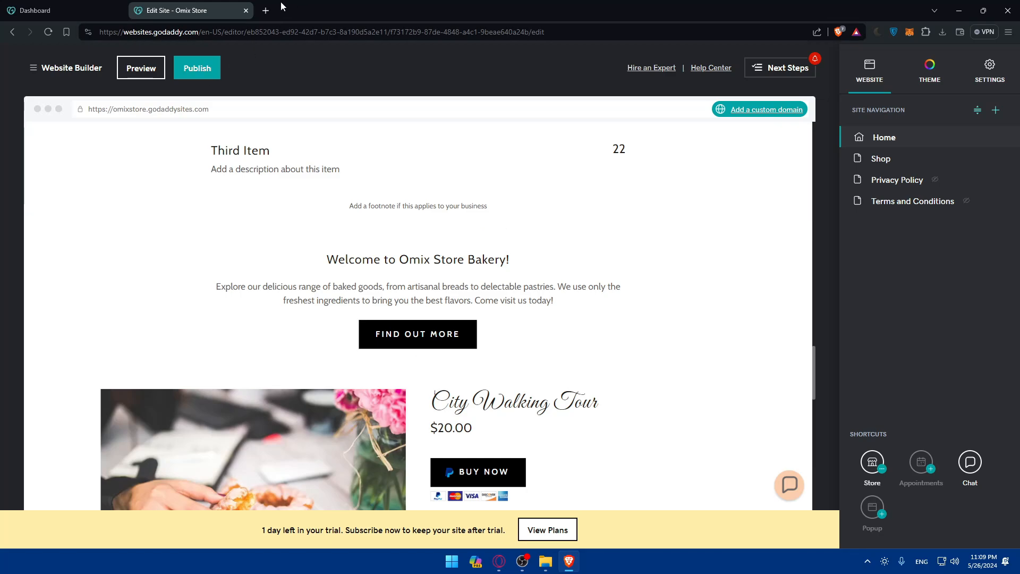
Step: Load google.com/business in a new browser tab
click(265, 11)
text(google.com)
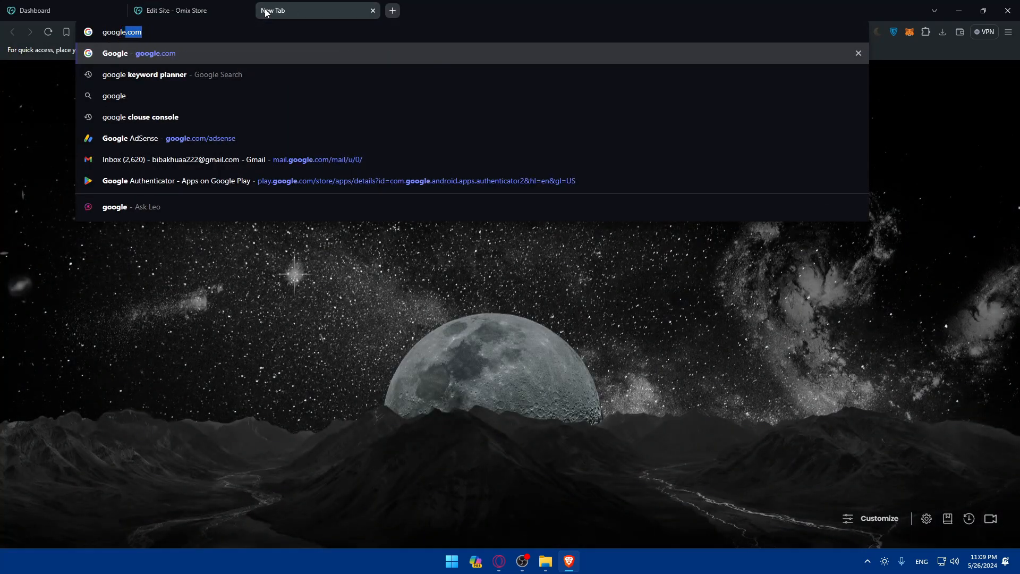
text(/)
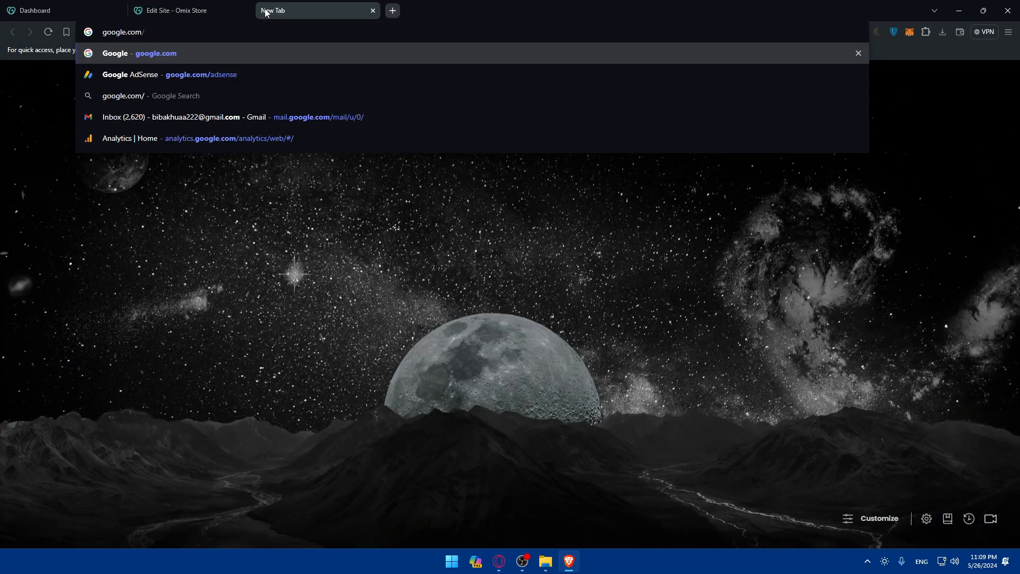
text(business)
key(Return)
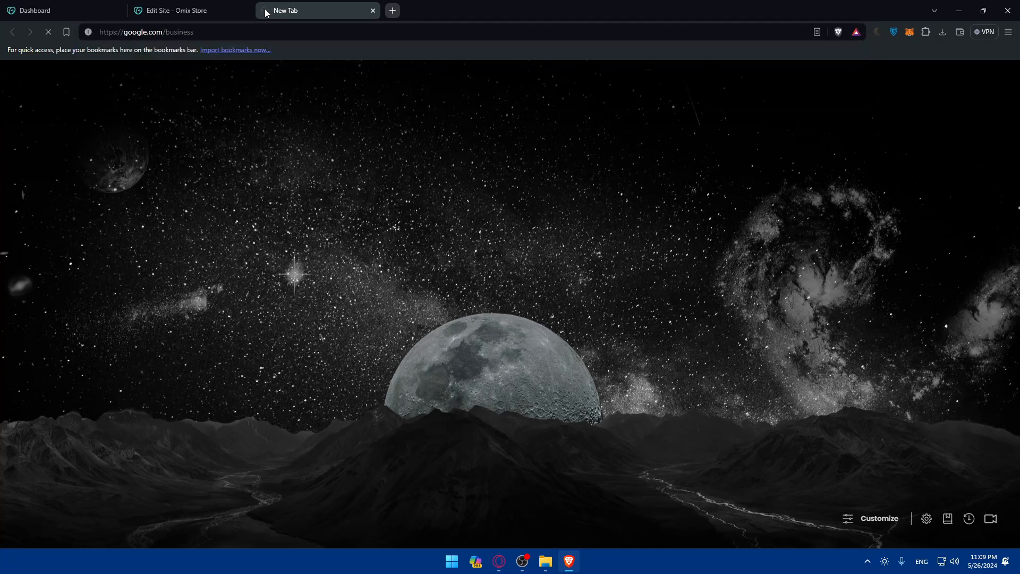
Step: View the account's existing business profile through both the sign-in and the manage options, closing each resulting page
click(900, 63)
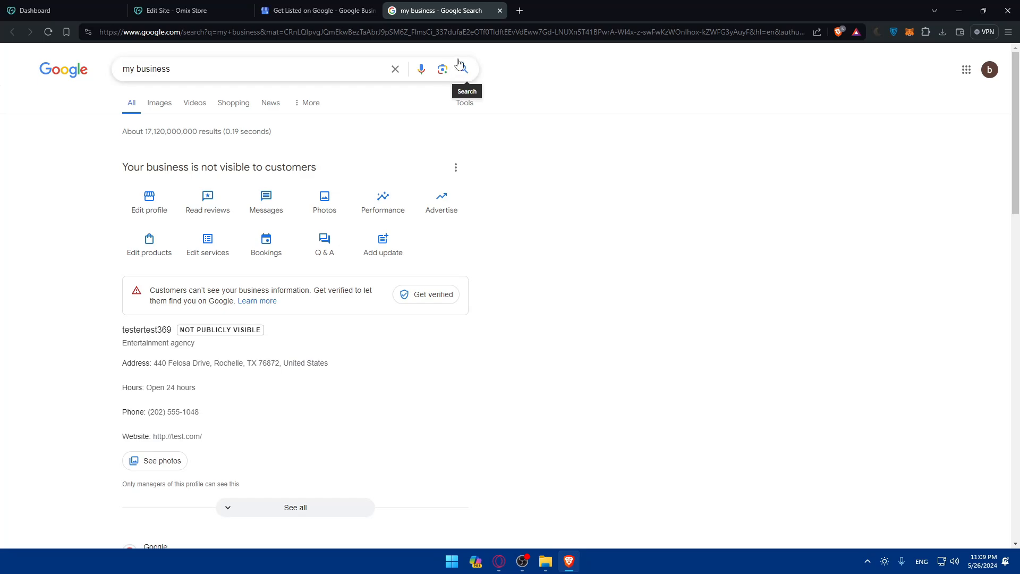
scroll(417, 163, down, 3)
scroll(416, 161, up, 3)
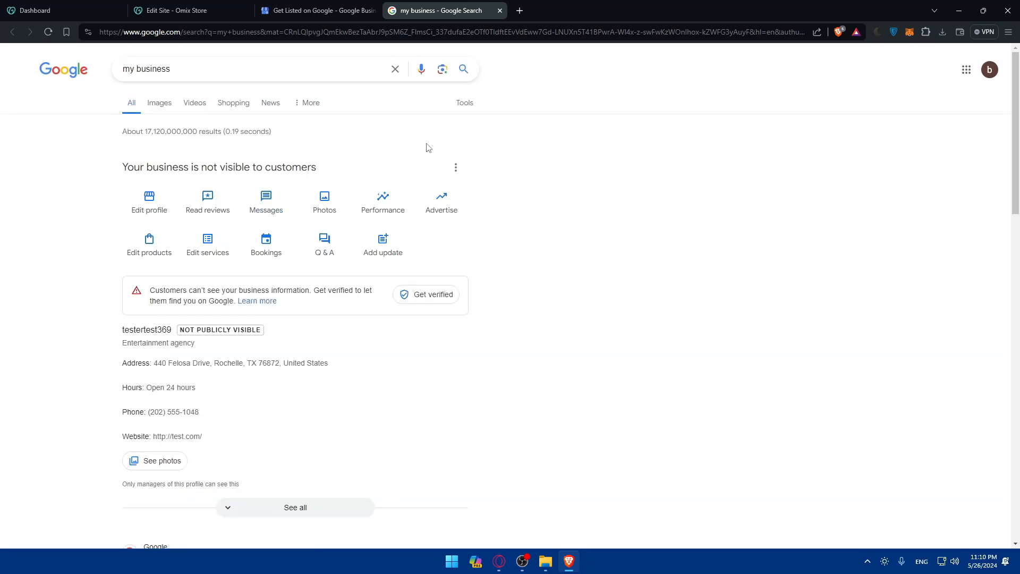
click(500, 10)
click(959, 61)
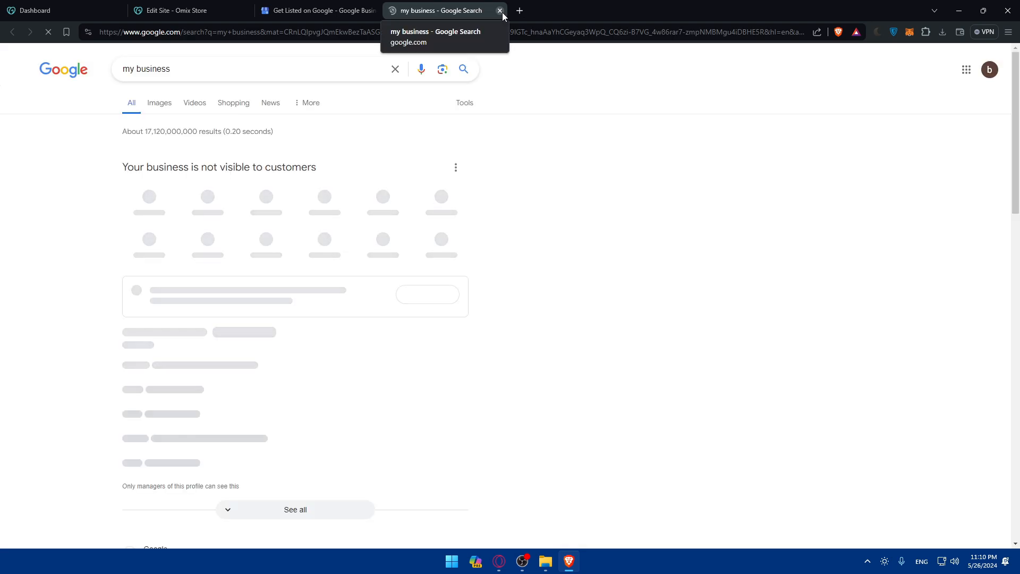
click(502, 11)
Step: Read through the Google Business Profile overview page and the features it describes
click(926, 125)
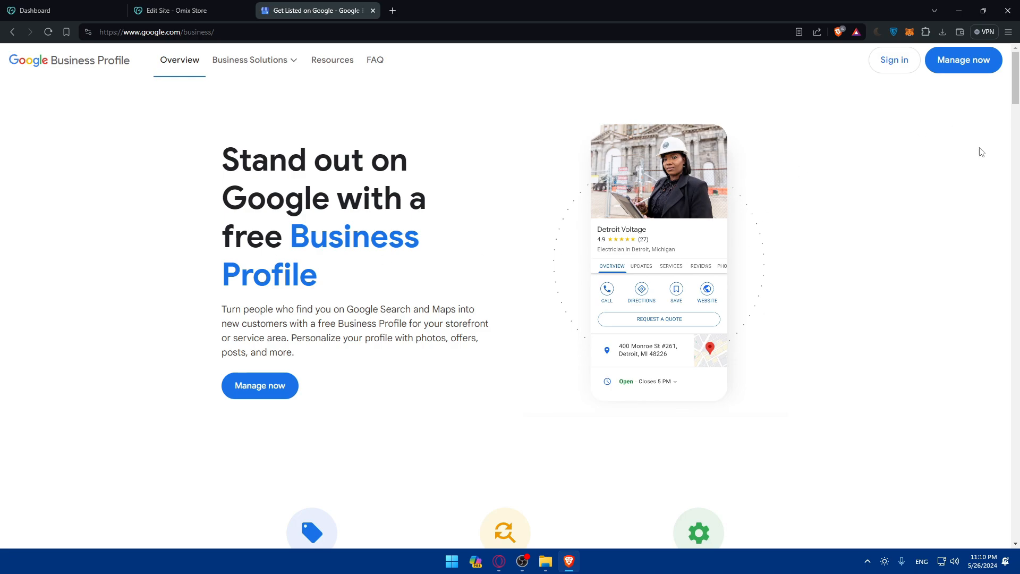
scroll(898, 134, down, 20)
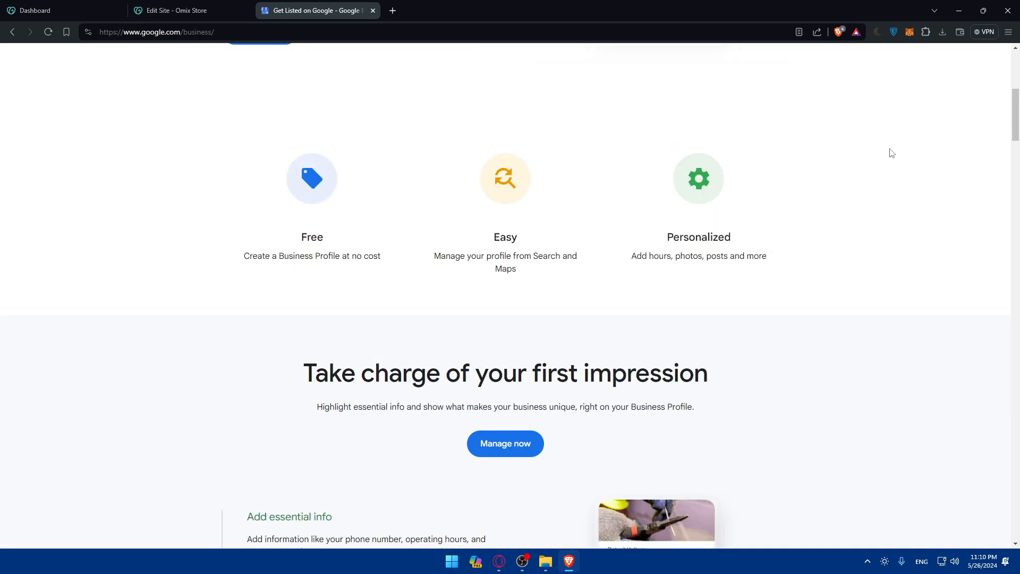
scroll(863, 195, down, 2)
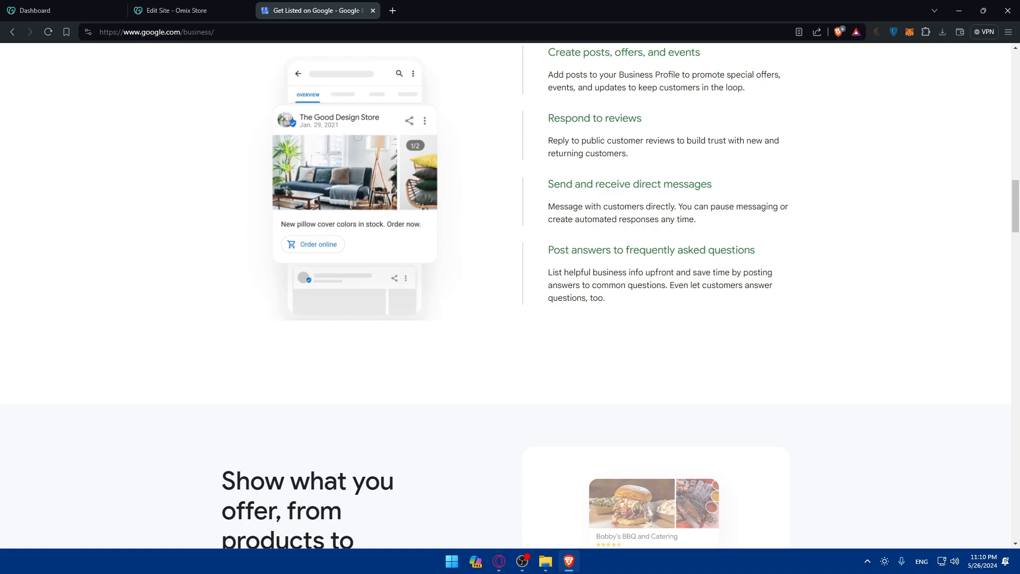
Step: Return to the Omix Store editor, search the sections for "reviews", and add a Reviews section below the menu and price list
click(180, 10)
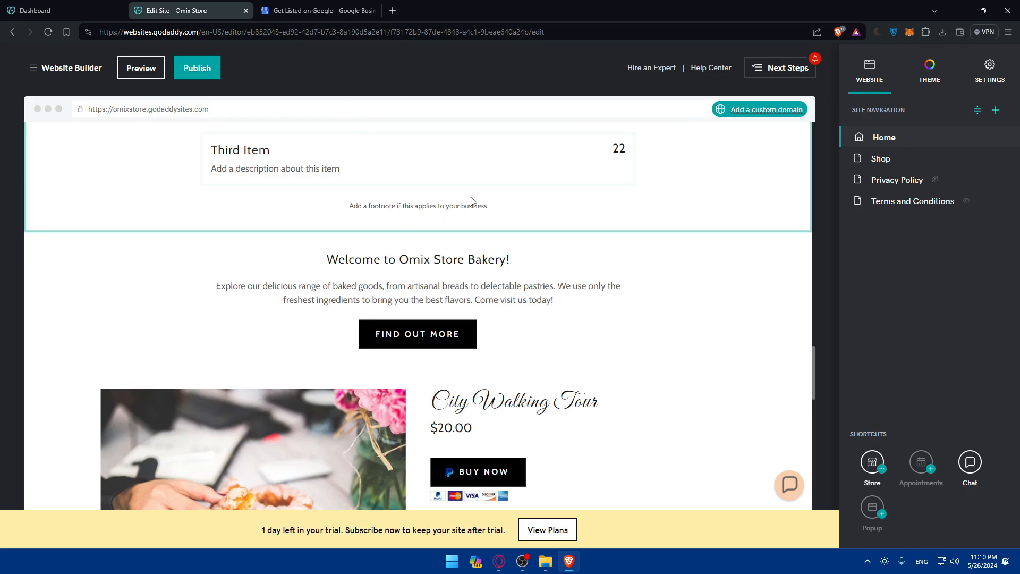
click(418, 232)
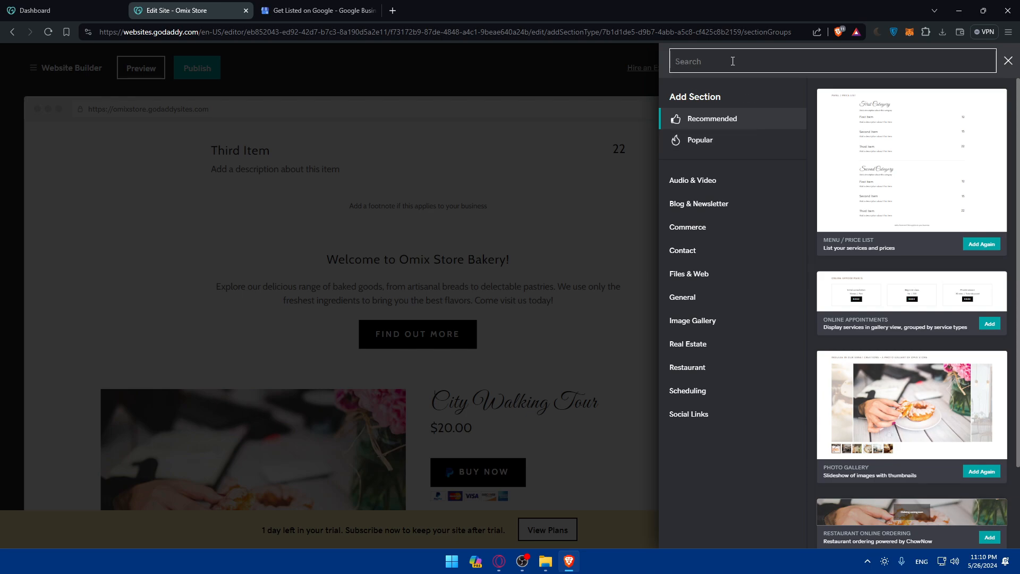
text(reeview)
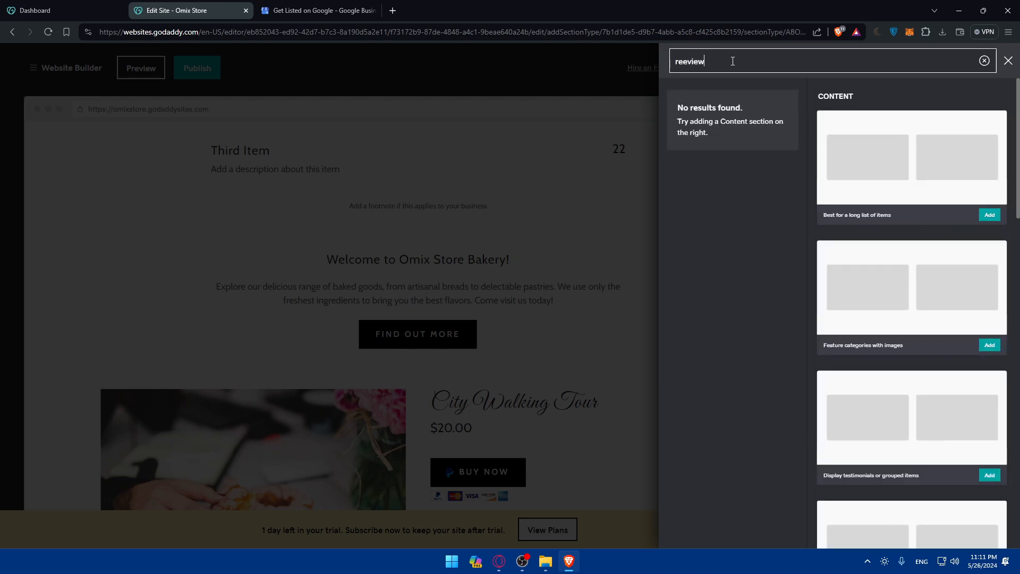
key(BackSpace)
key(BackSpace)
key(BackSpace)
key(BackSpace)
key(BackSpace)
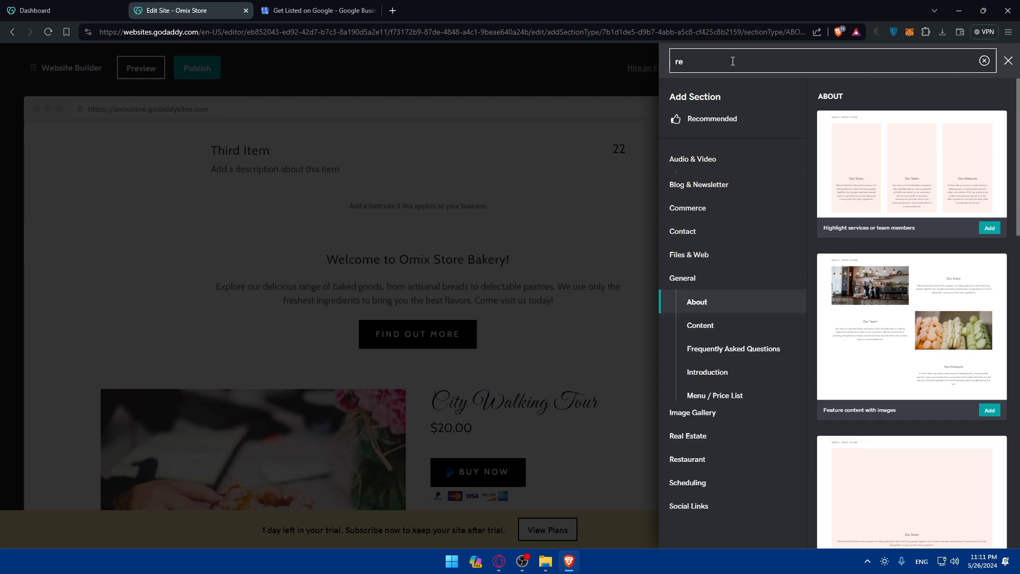
text(views)
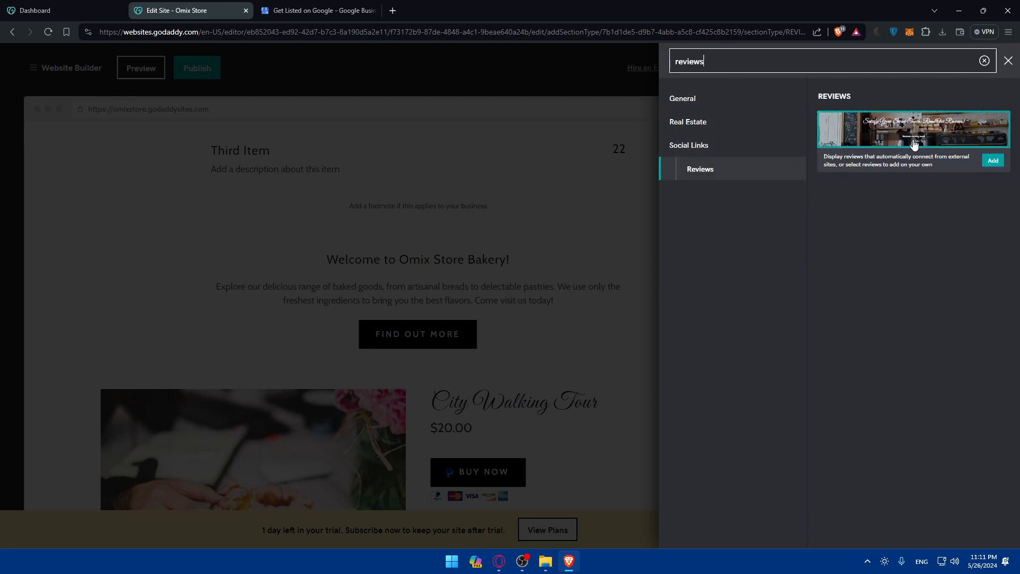
click(988, 163)
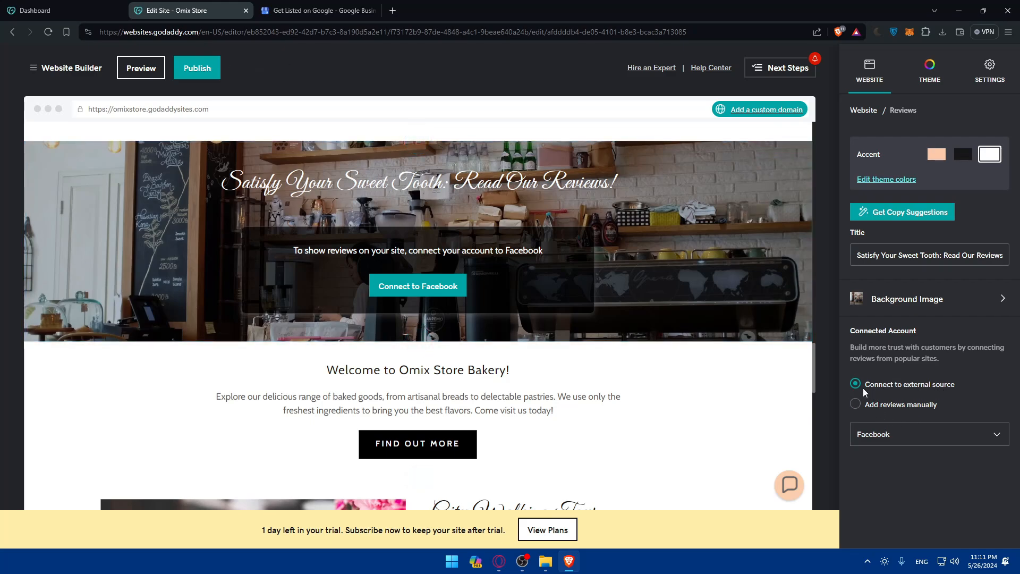
Step: Set the Reviews section's external source to Google My Business and open its connection page
click(909, 441)
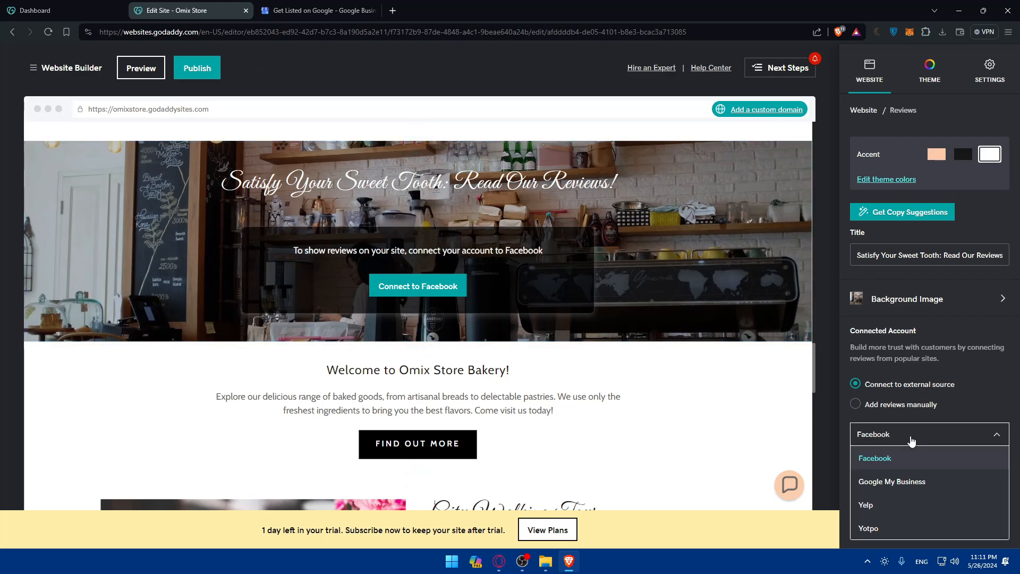
click(899, 482)
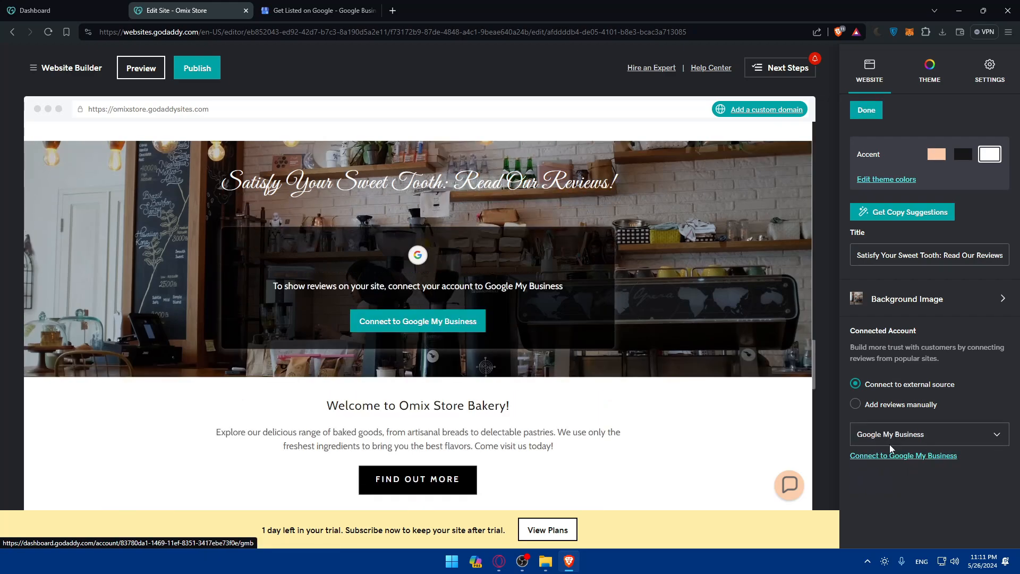
click(900, 461)
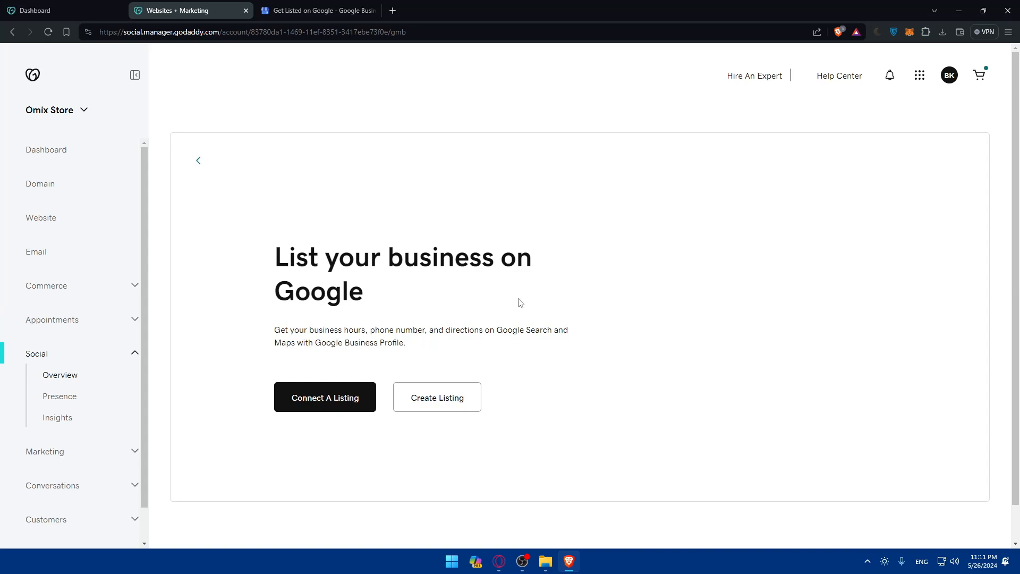
Step: Choose to connect an existing Google business listing to Omix Store
drag(274, 260, 503, 293)
click(471, 303)
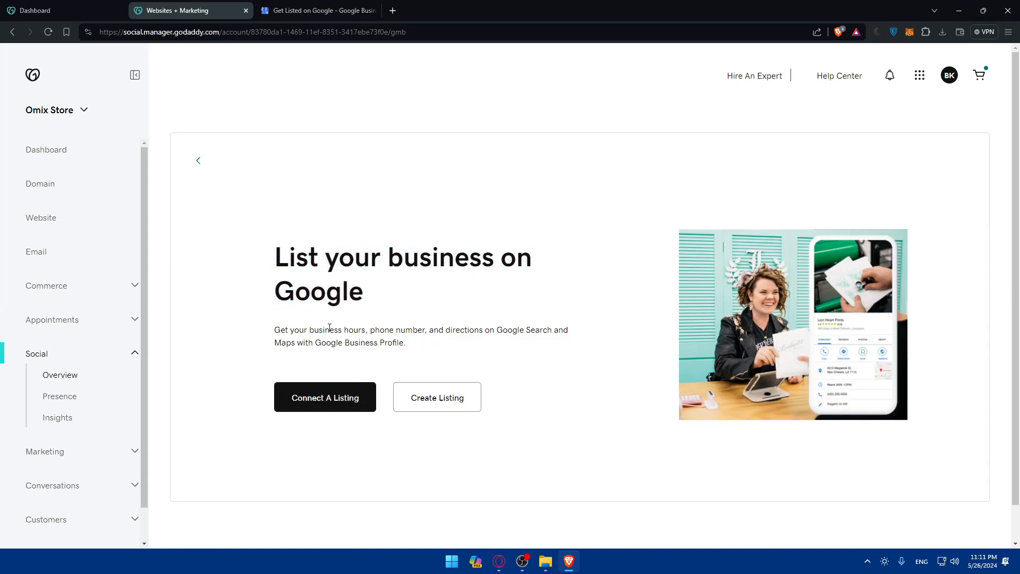
click(329, 404)
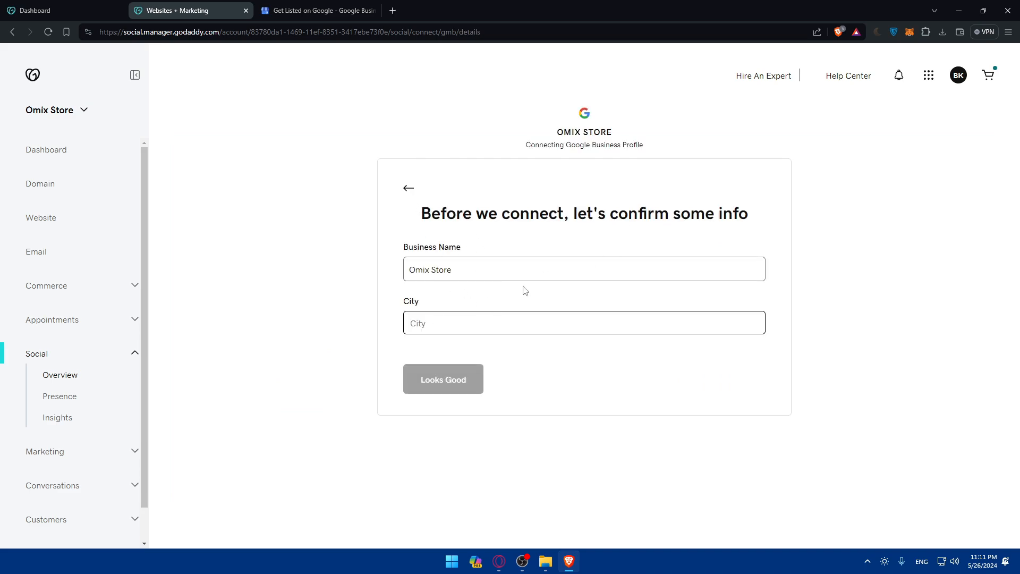
Step: Confirm the business details with Casablanca, Morocco as the city, and authorize GoDaddy Get Found to access the second listed Google account
click(444, 330)
text(t)
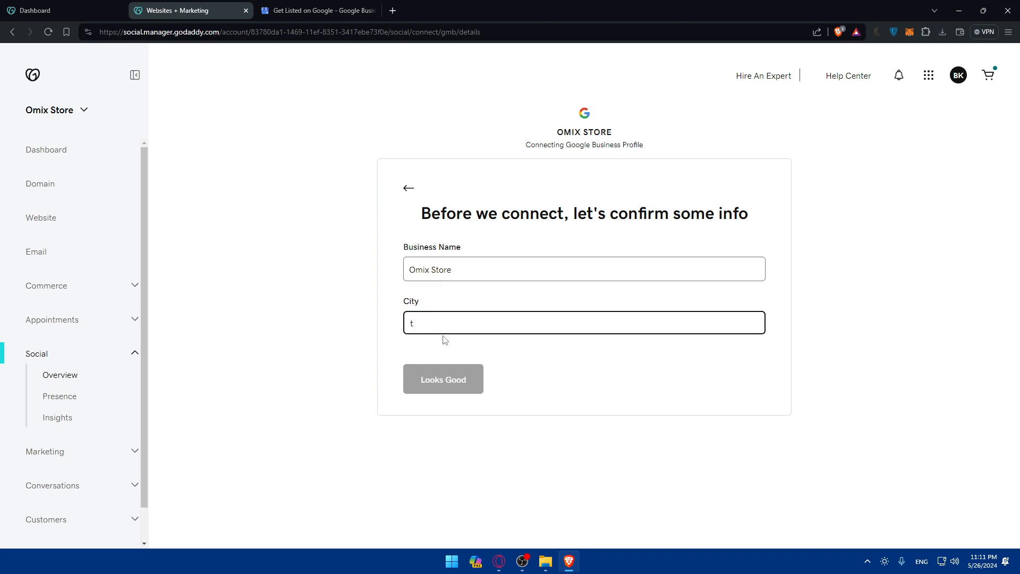
key(BackSpace)
text(casabal)
click(444, 347)
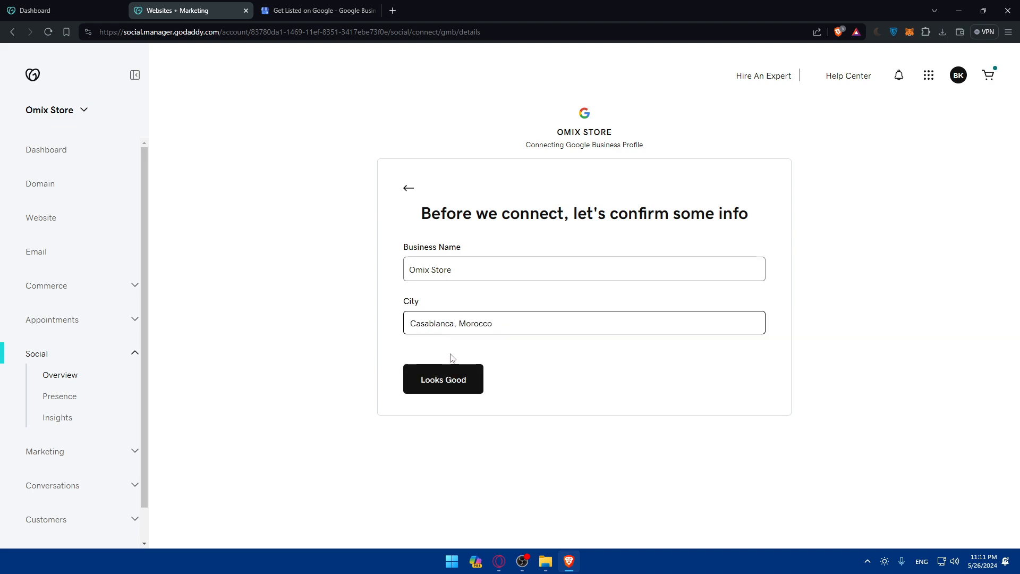
click(449, 375)
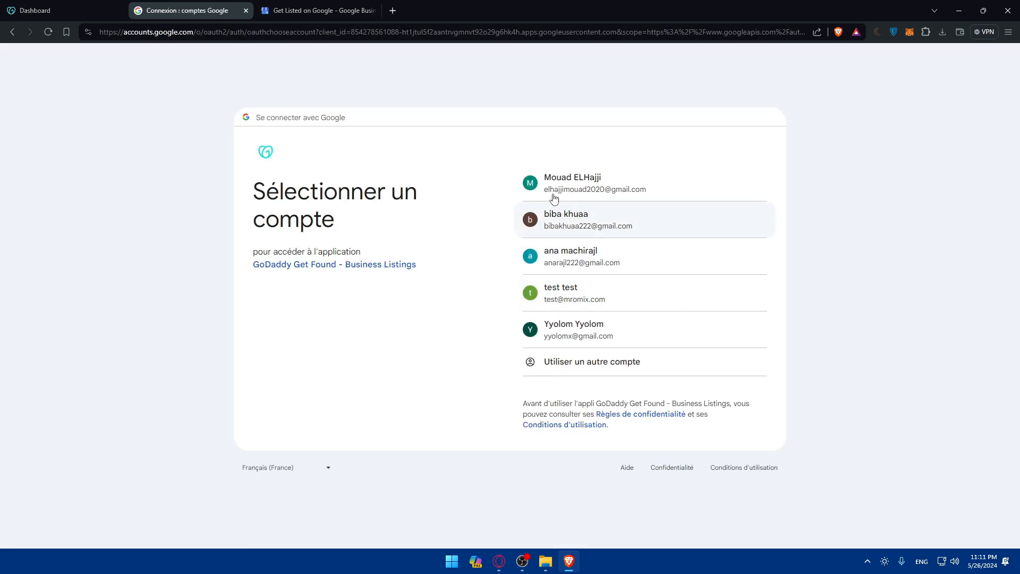
click(573, 220)
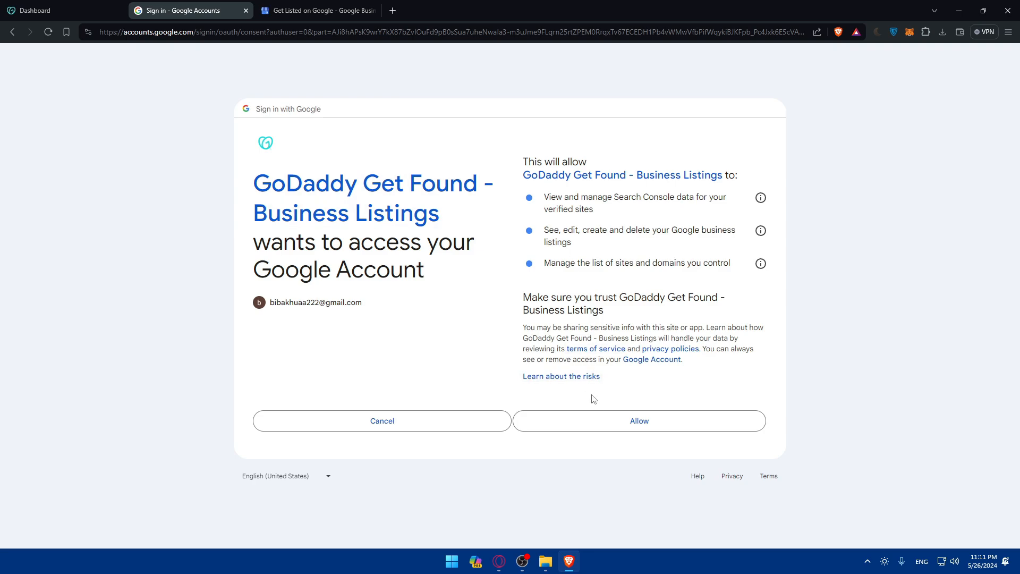
click(604, 423)
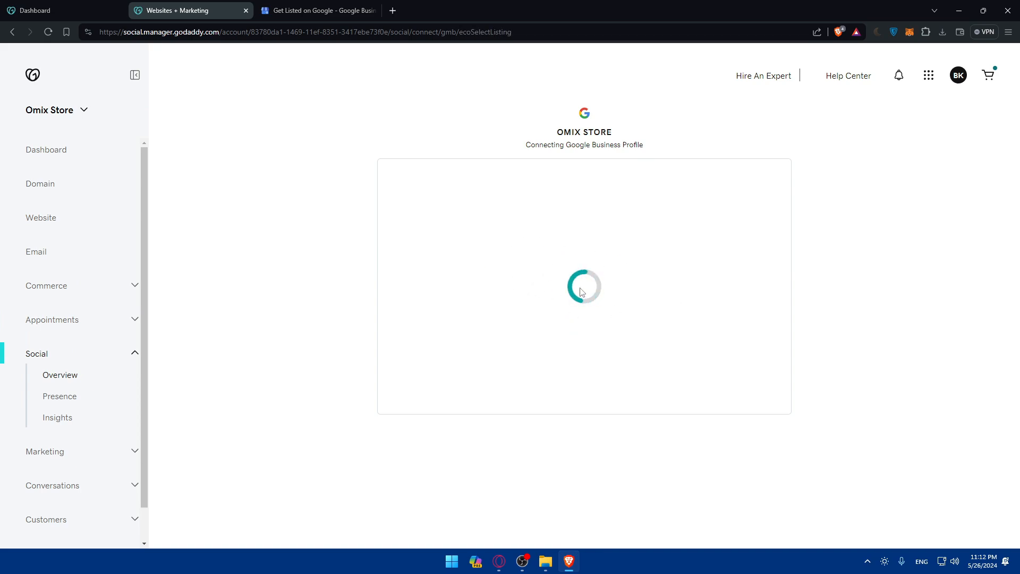
Step: Submit Midox SHOP as the business listing to connect and open Google's access request form for it
click(516, 322)
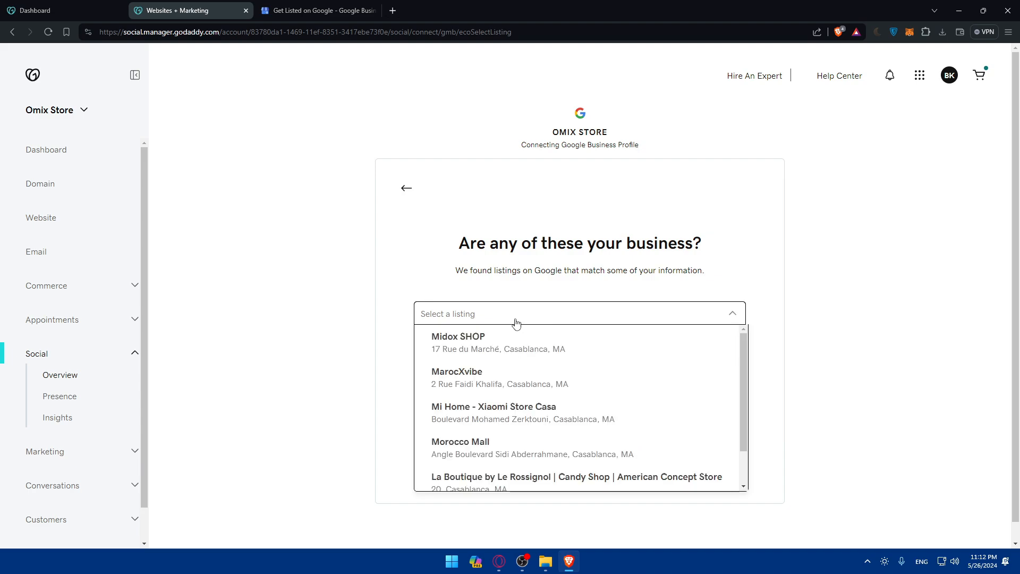
scroll(513, 356, down, 1)
scroll(564, 404, up, 1)
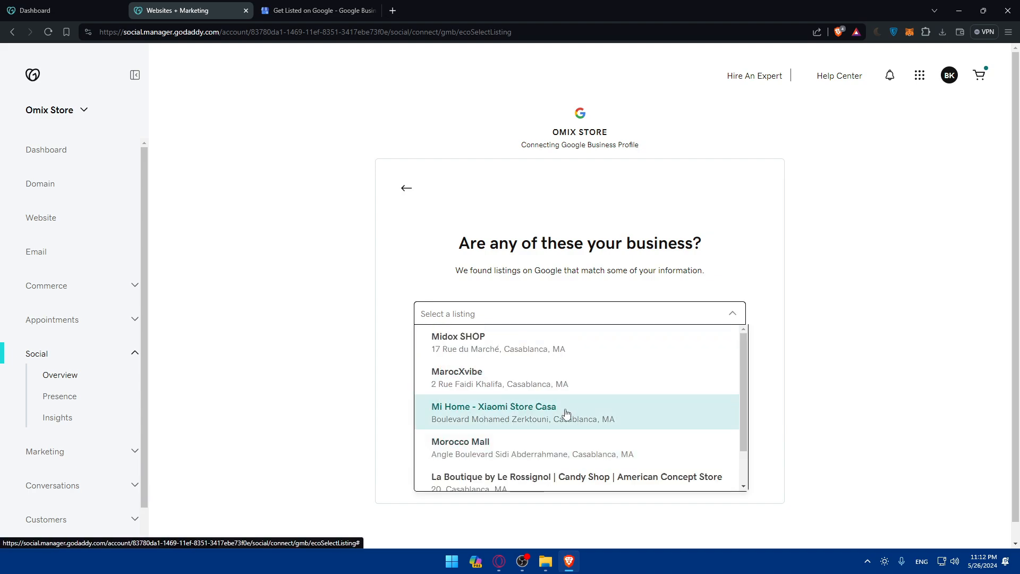
scroll(567, 417, down, 1)
scroll(567, 424, up, 1)
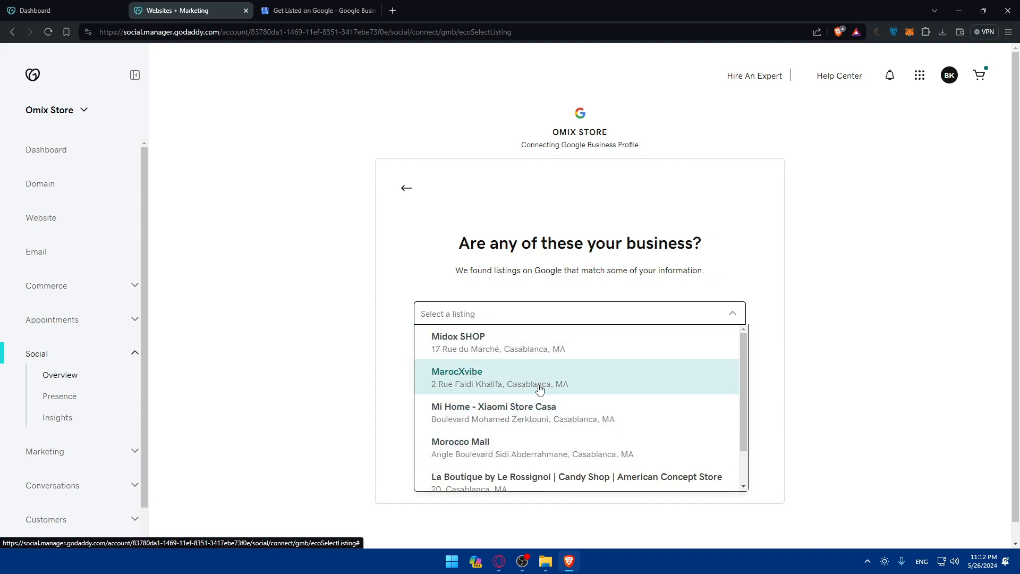
click(494, 346)
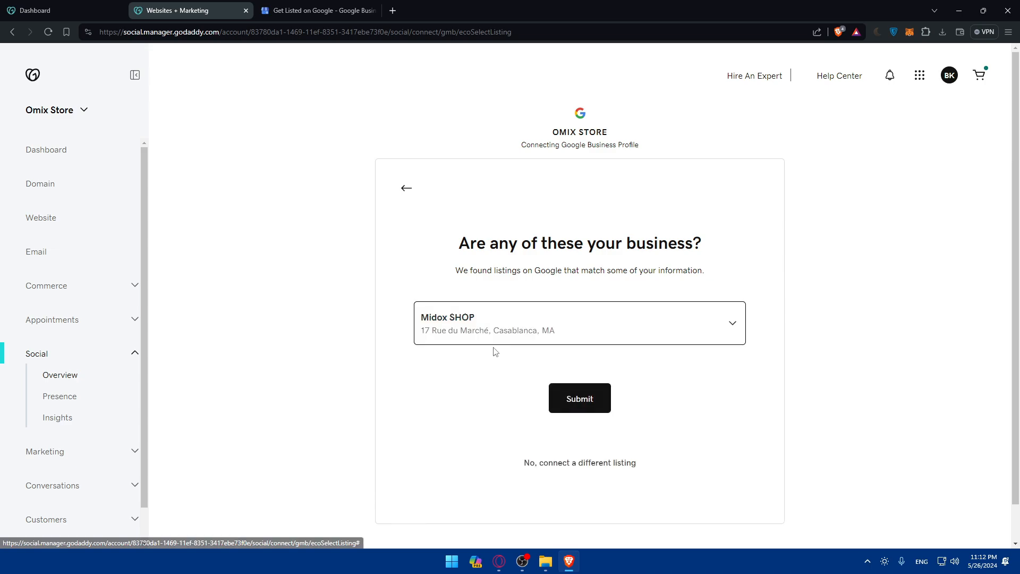
click(589, 403)
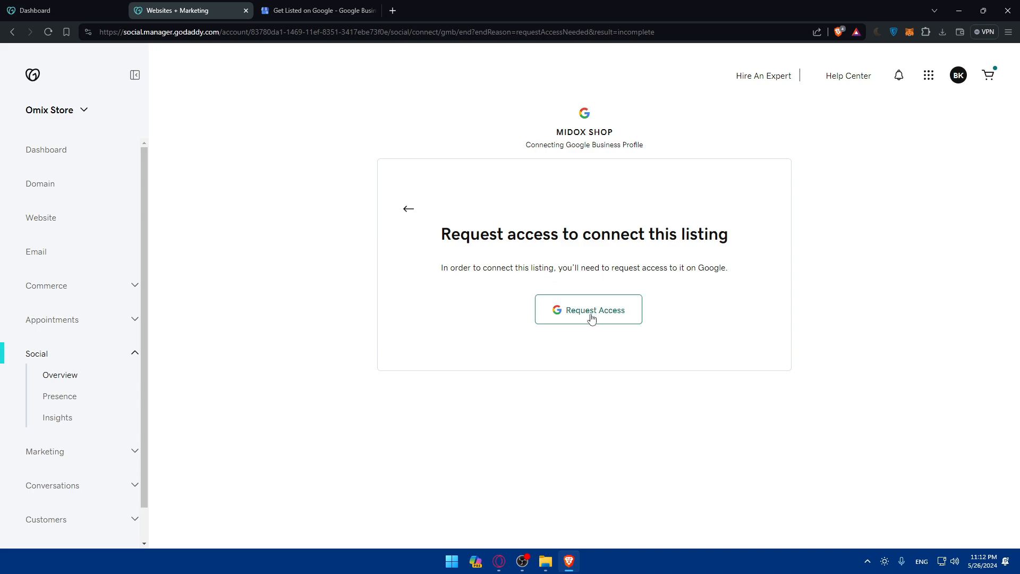
click(575, 315)
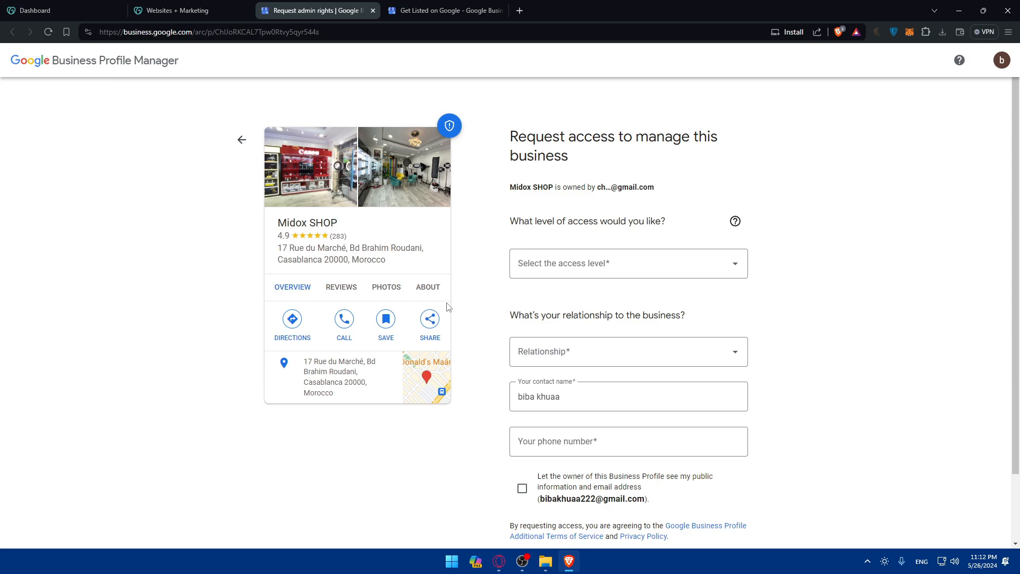
Step: Examine the access level and business relationship choices in the Midox SHOP access request form
click(595, 268)
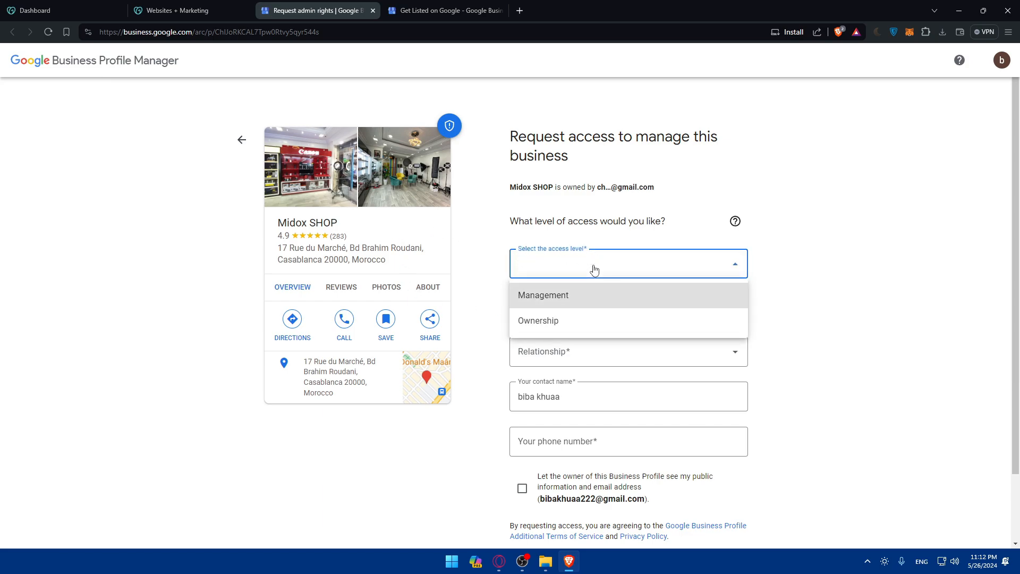
click(594, 268)
click(605, 267)
scroll(565, 317, down, 2)
click(806, 249)
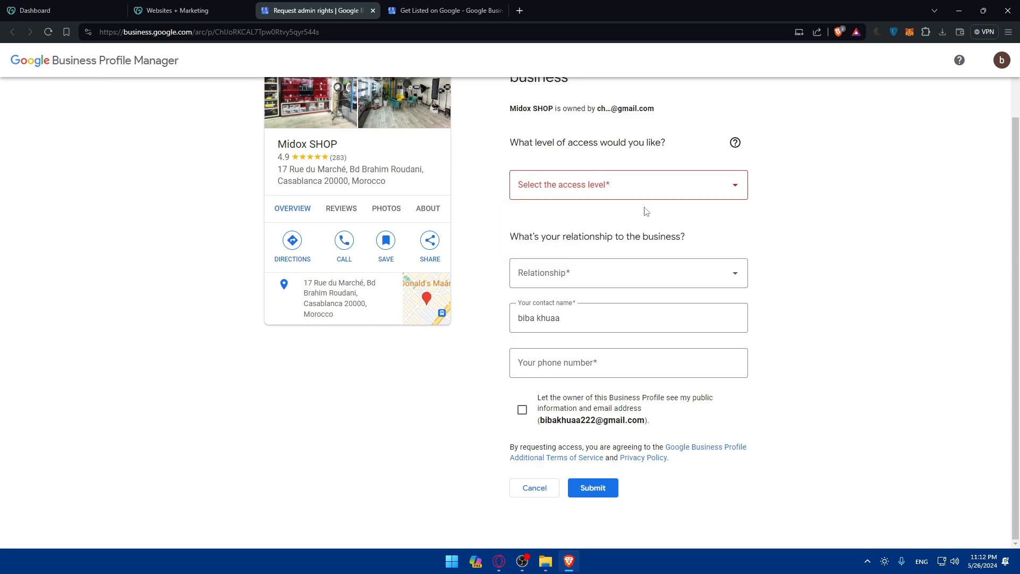
click(565, 189)
click(602, 277)
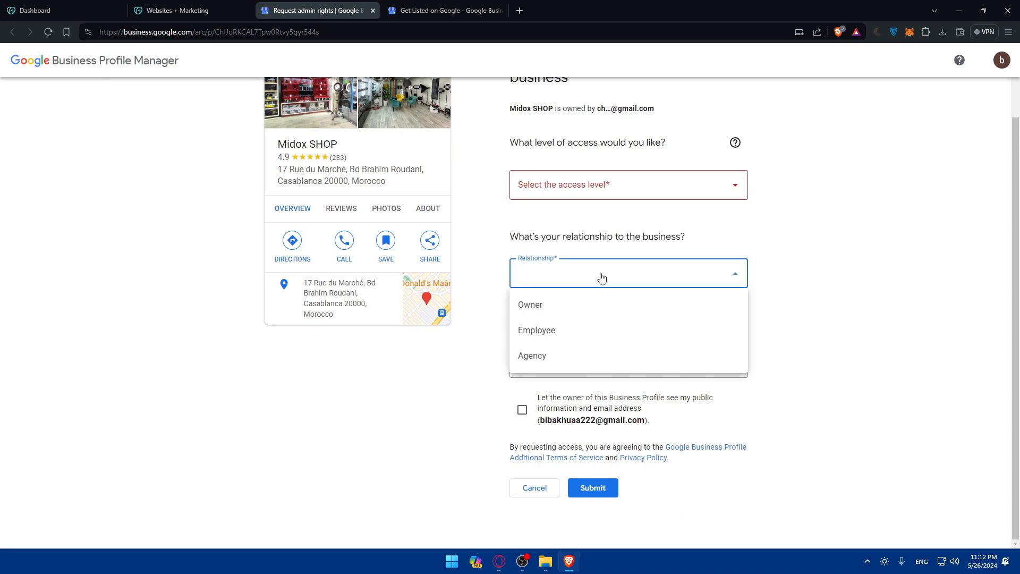
click(459, 357)
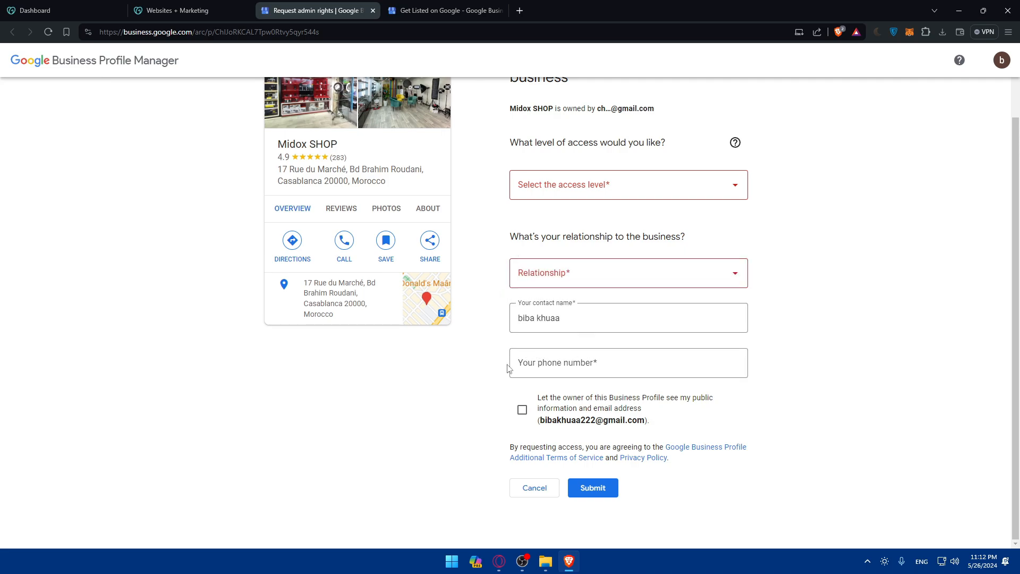
Step: Let the listing owner see the requester's public information and email, try to submit the access request, and close the form
drag(538, 398, 645, 402)
click(680, 406)
click(590, 488)
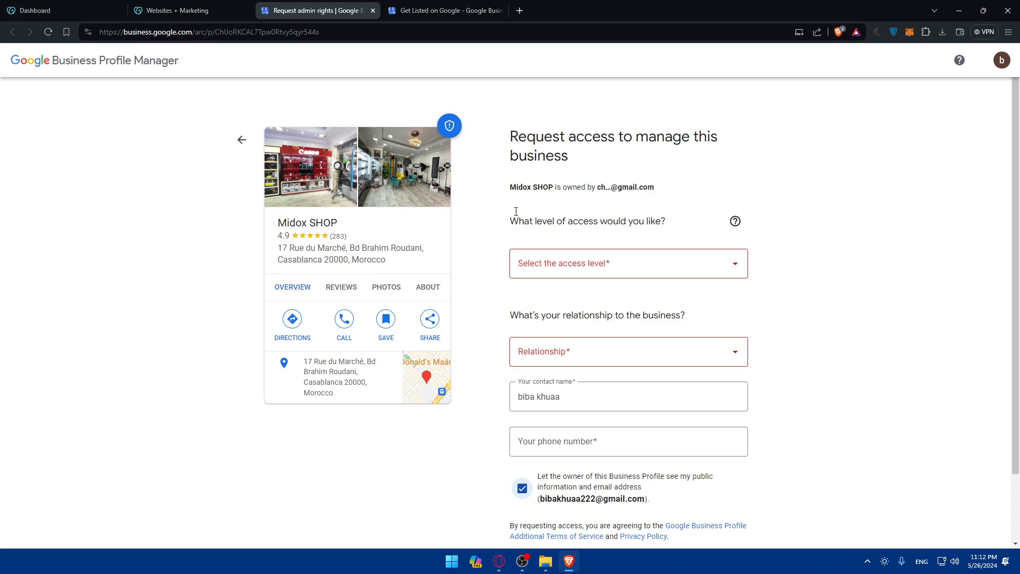
click(223, 7)
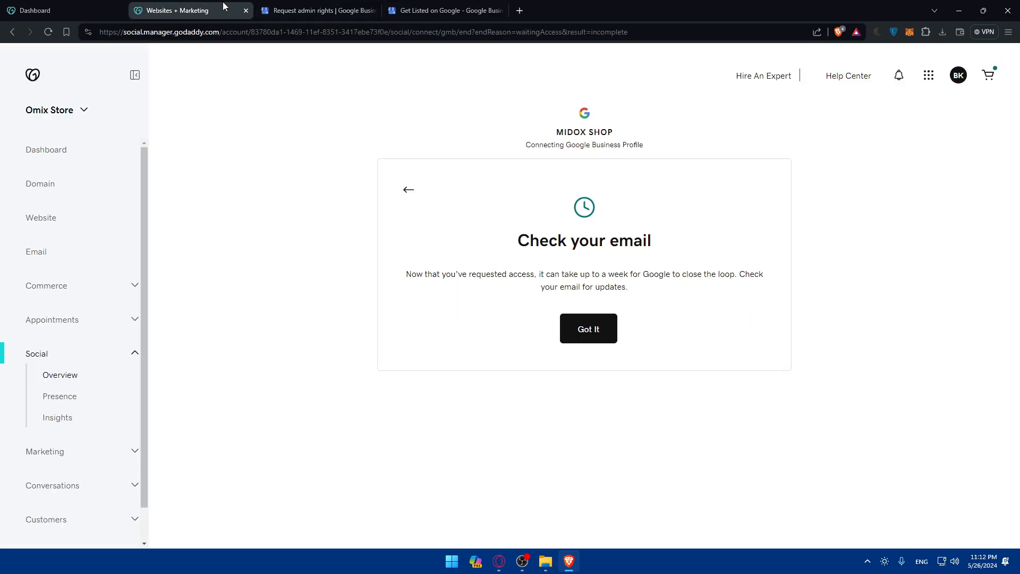
click(320, 11)
click(374, 11)
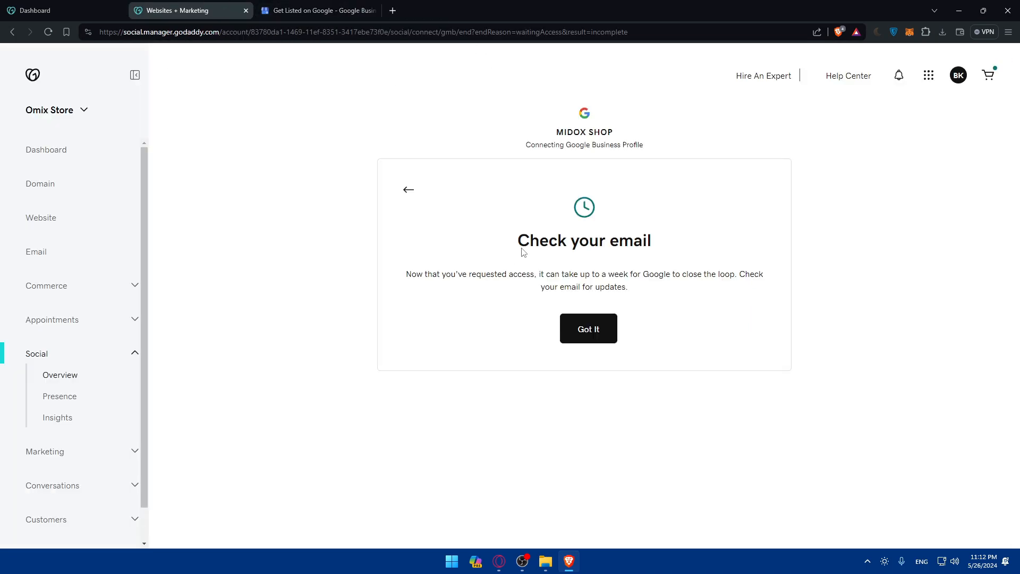
Step: Read and acknowledge the notice about the access request, and open the Omix Store website for editing
drag(502, 237, 620, 243)
click(620, 243)
drag(397, 275, 543, 275)
click(553, 280)
click(596, 329)
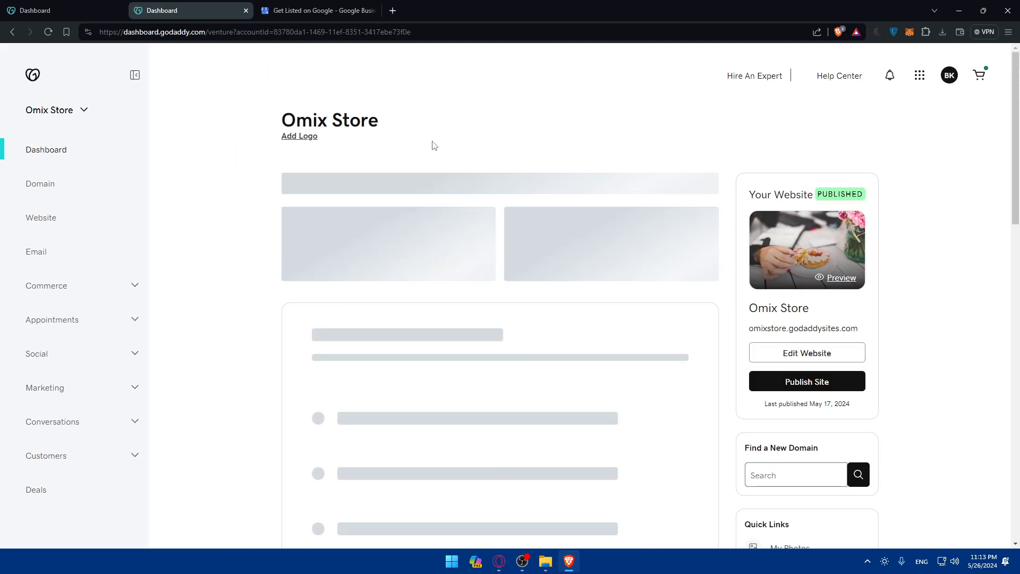
click(813, 391)
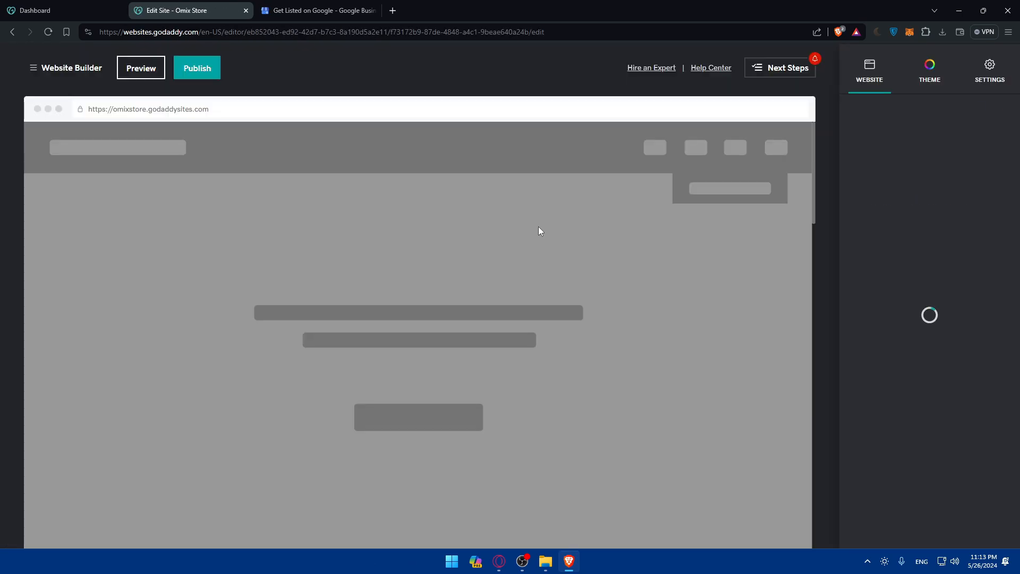
Step: Select the Reviews section below the menu and price list and choose Google My Business as its external source
scroll(538, 227, down, 15)
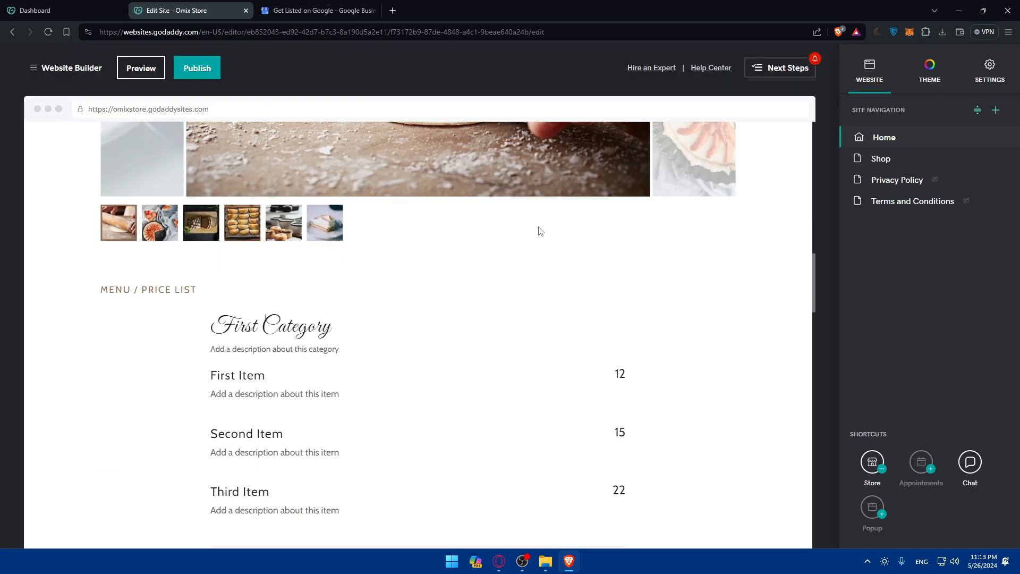
scroll(540, 230, down, 15)
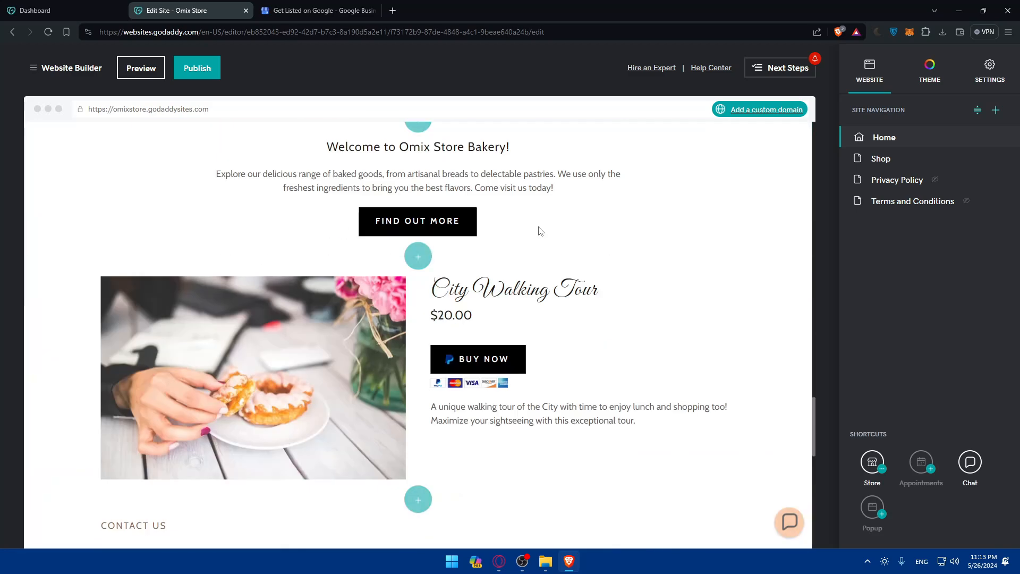
scroll(541, 231, up, 8)
scroll(650, 363, down, 2)
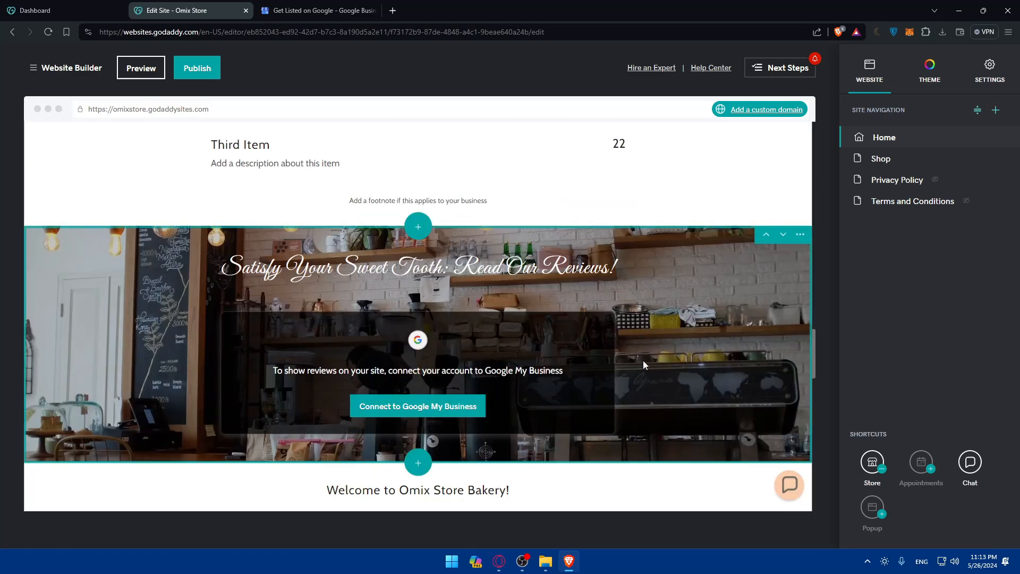
click(682, 348)
click(914, 434)
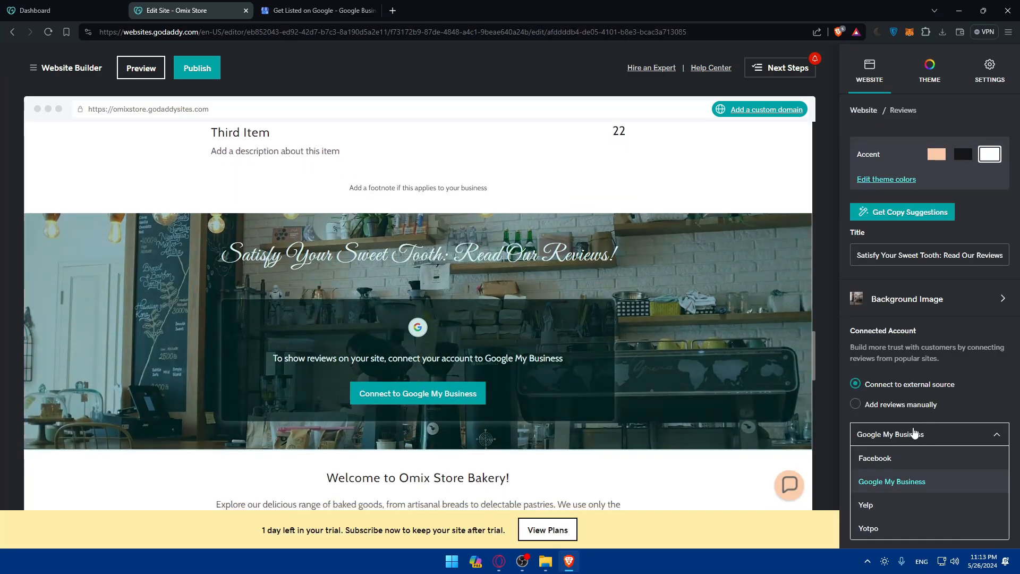
click(911, 478)
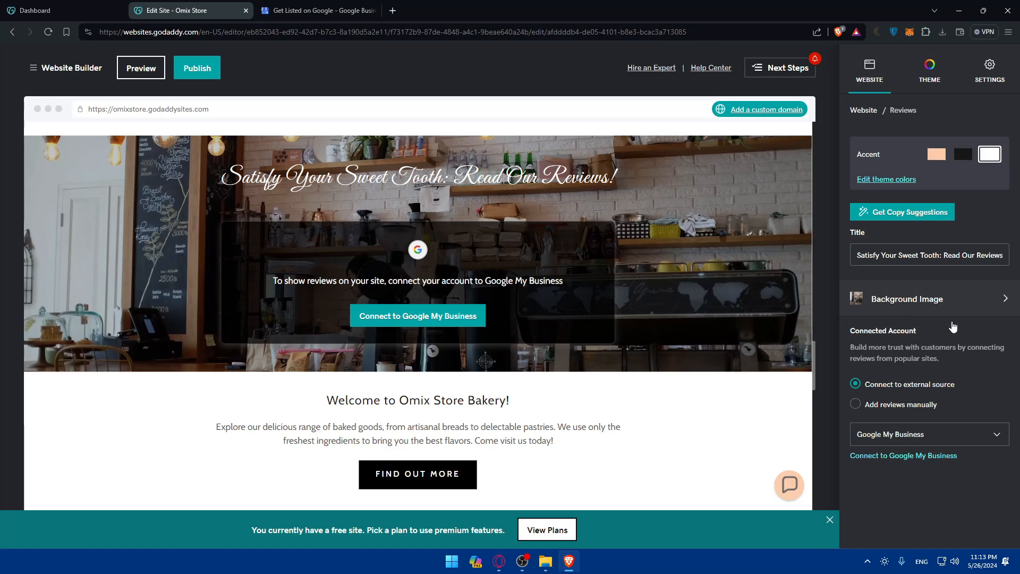
Step: Switch the Reviews section to manually added reviews and close the Get Listed on Google page
click(882, 407)
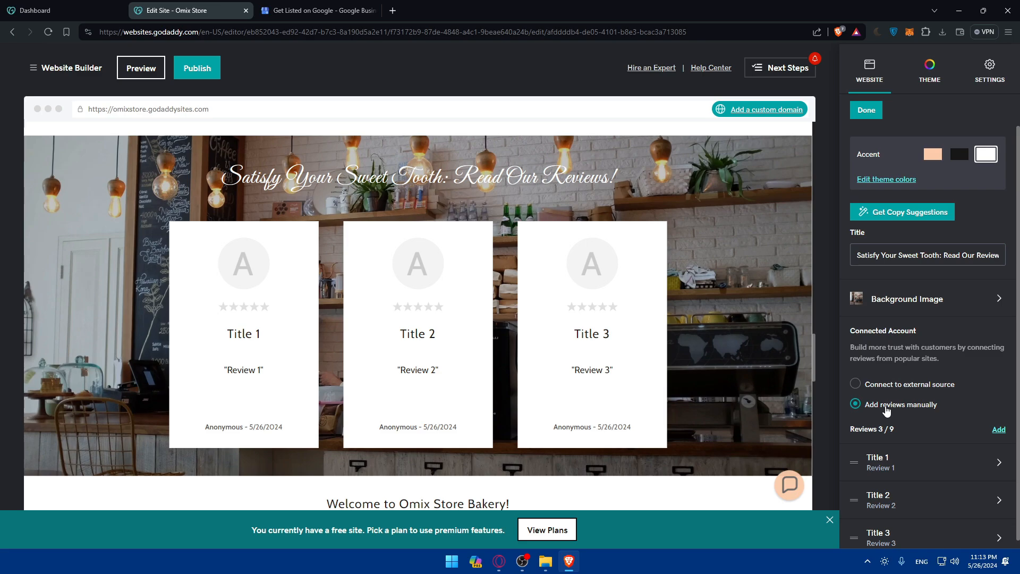
click(351, 10)
click(371, 10)
Step: Open the Title 1 review, look over its title, text and rating options, and delete the review
scroll(911, 446, down, 1)
click(880, 455)
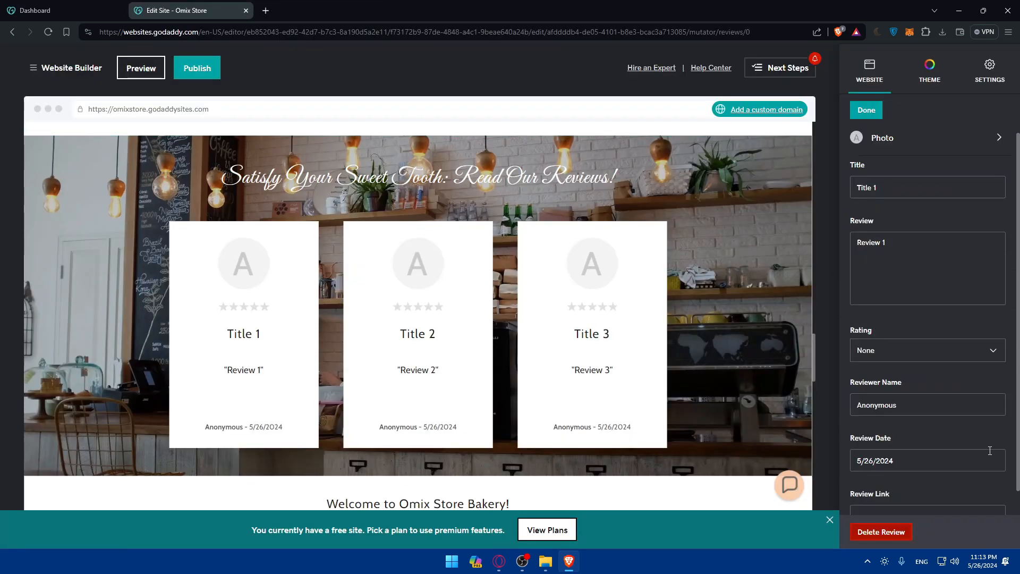
click(907, 188)
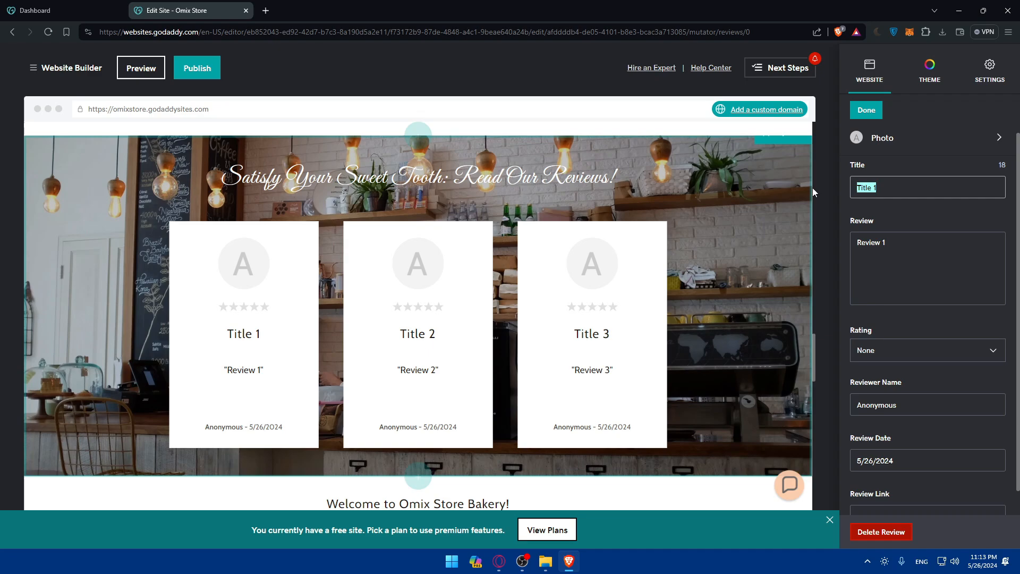
click(916, 253)
click(919, 358)
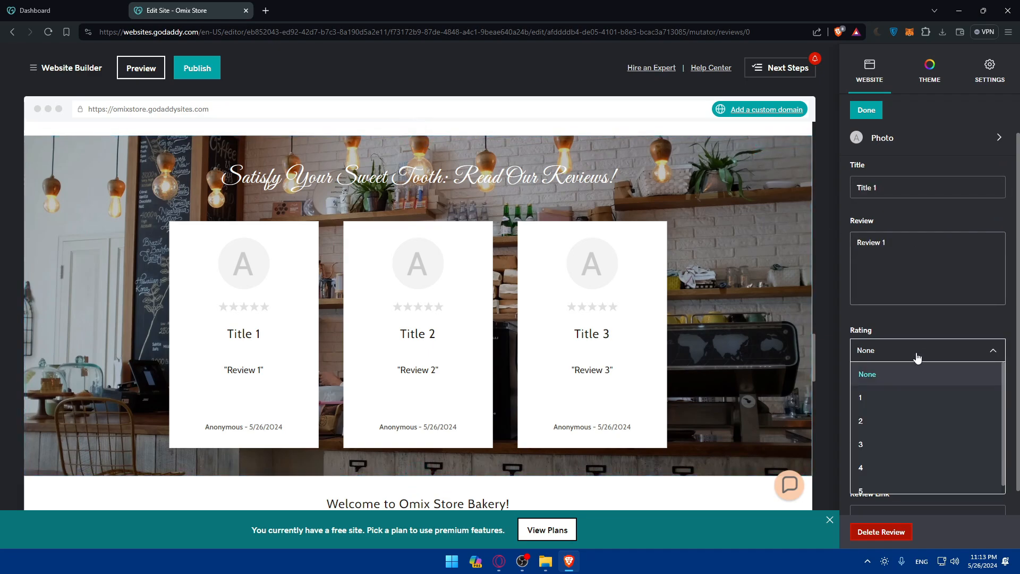
click(929, 301)
scroll(930, 329, down, 1)
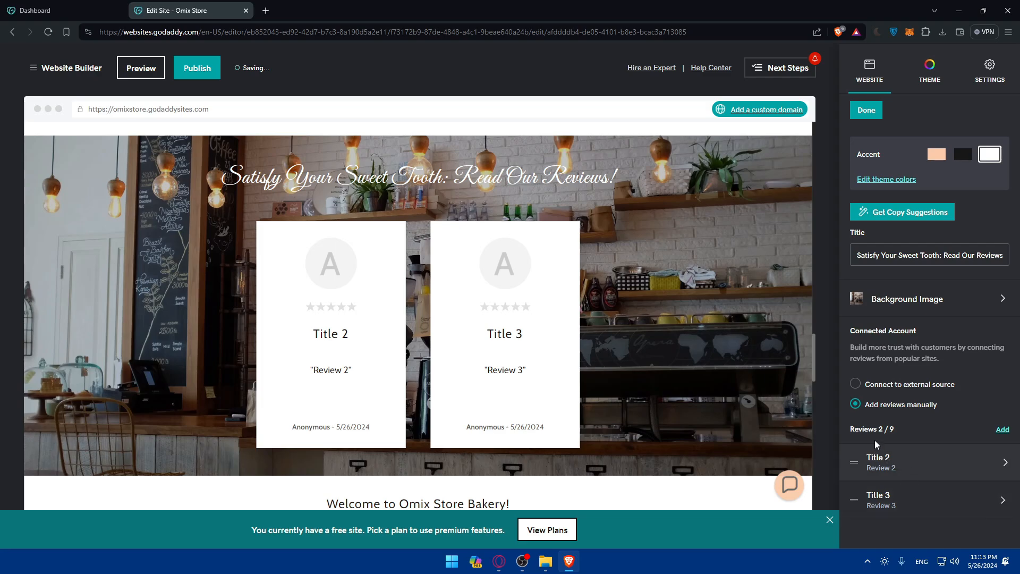
Step: Add two more manual reviews to the section, keeping their default placeholder content
drag(894, 430, 879, 431)
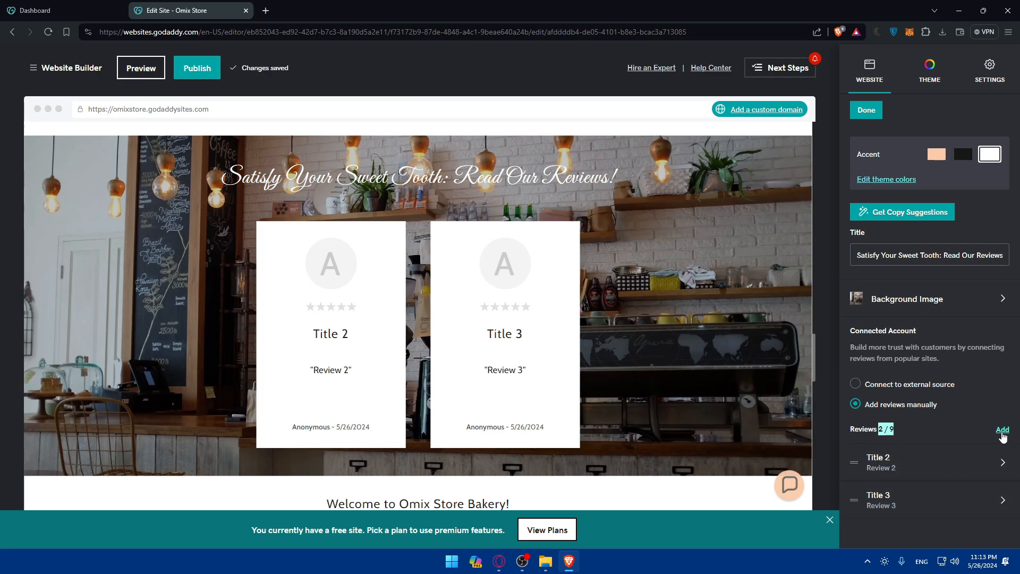
click(1003, 430)
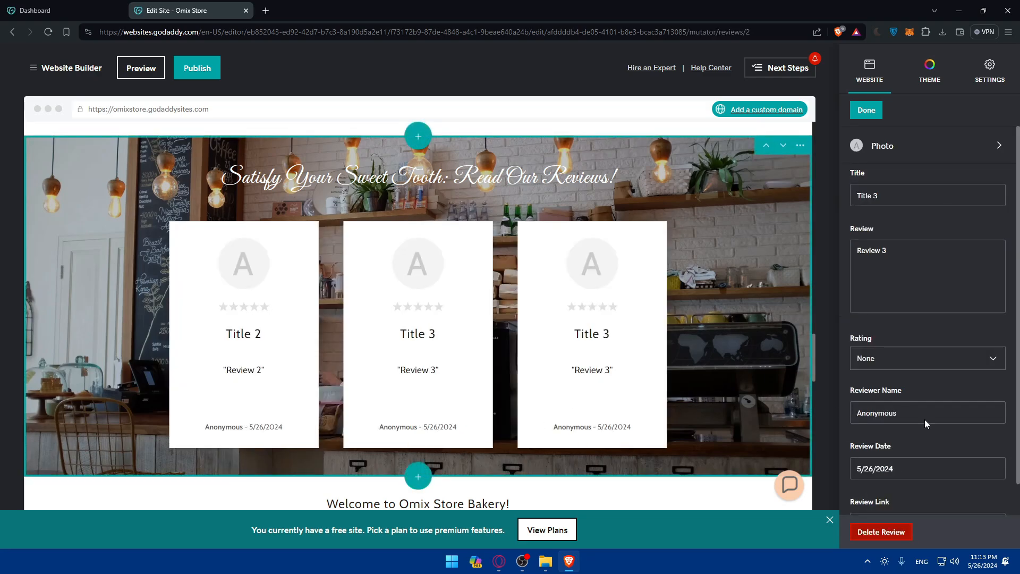
click(867, 113)
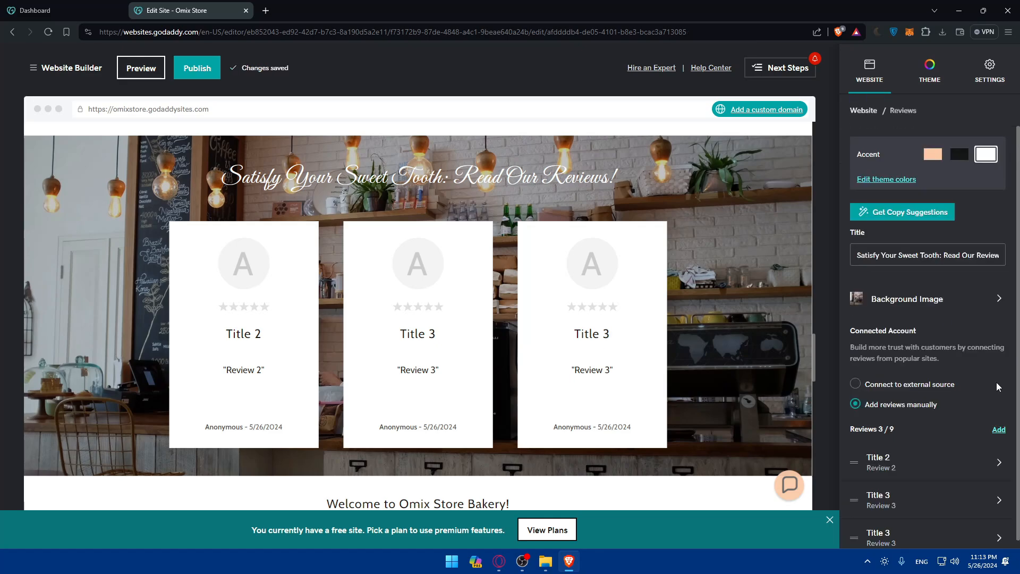
click(1000, 432)
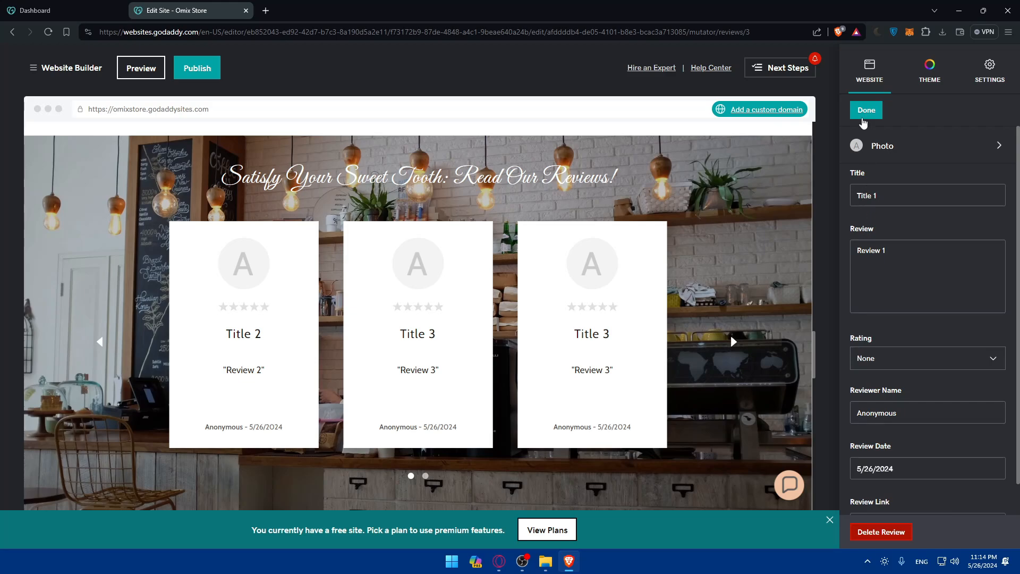
click(864, 116)
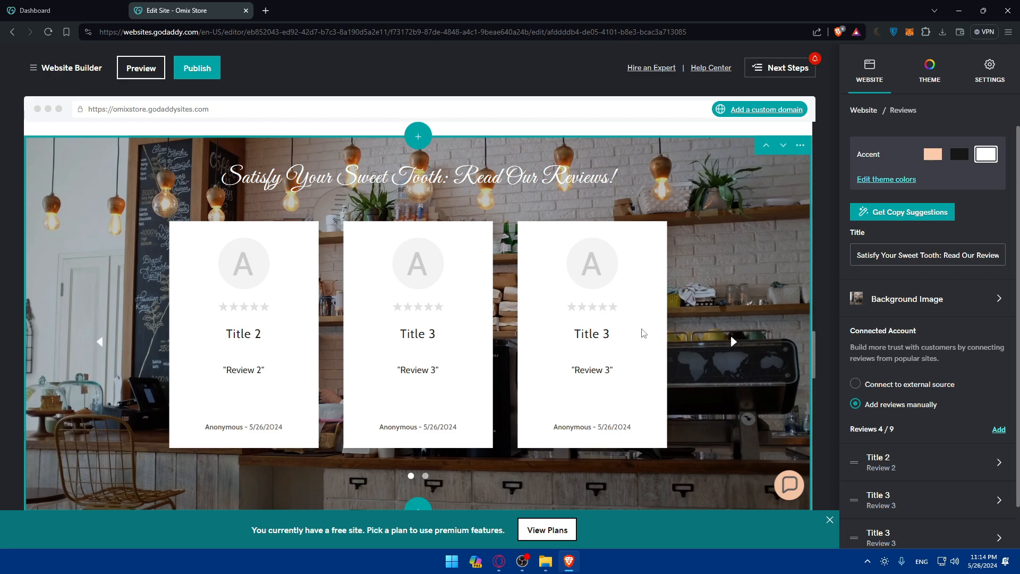
Step: Open the Reviews section's background image settings, zoom the image out to the minimum and darken it with a stronger overlay
scroll(644, 333, down, 2)
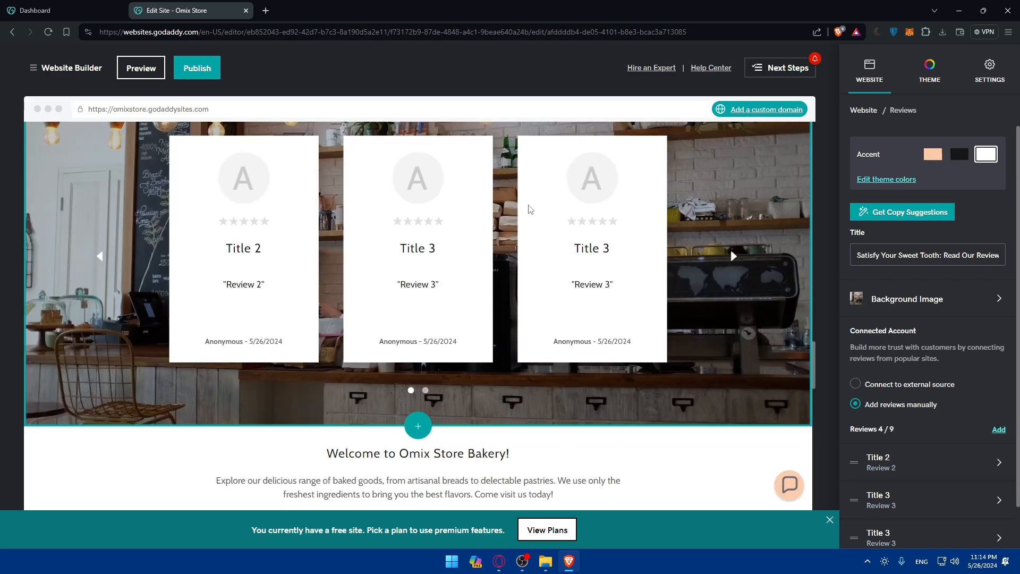
scroll(664, 243, up, 2)
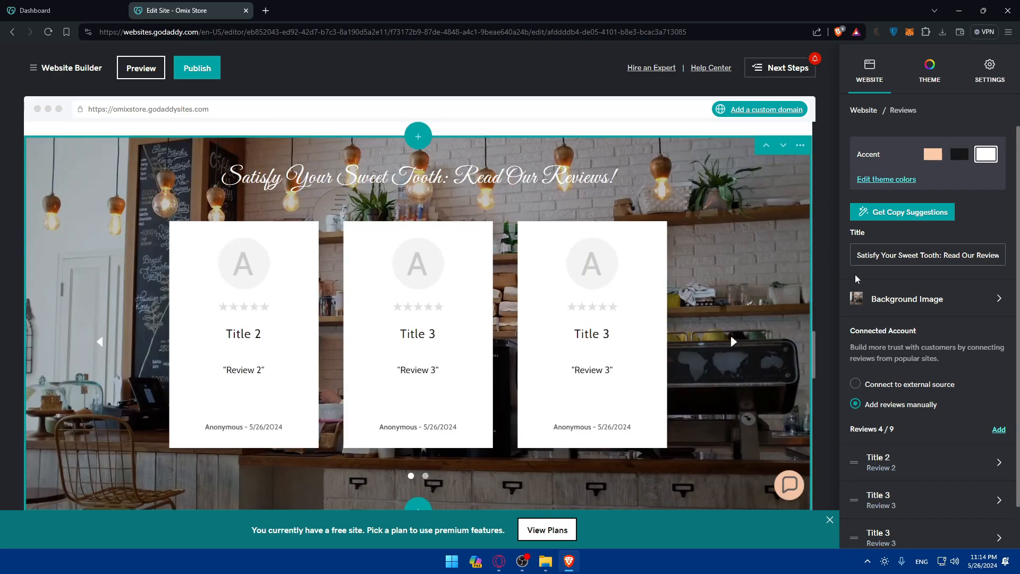
click(919, 300)
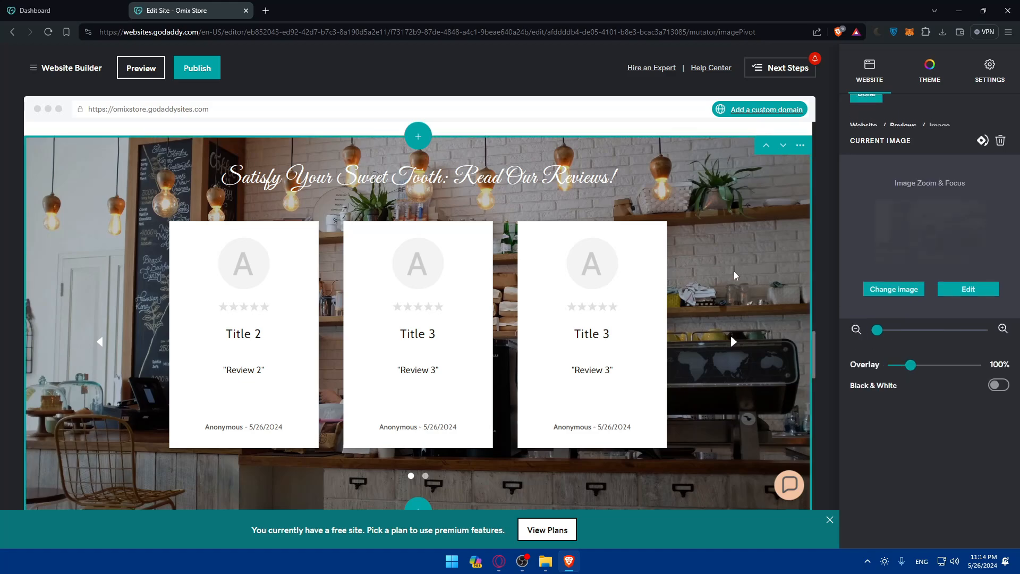
click(877, 331)
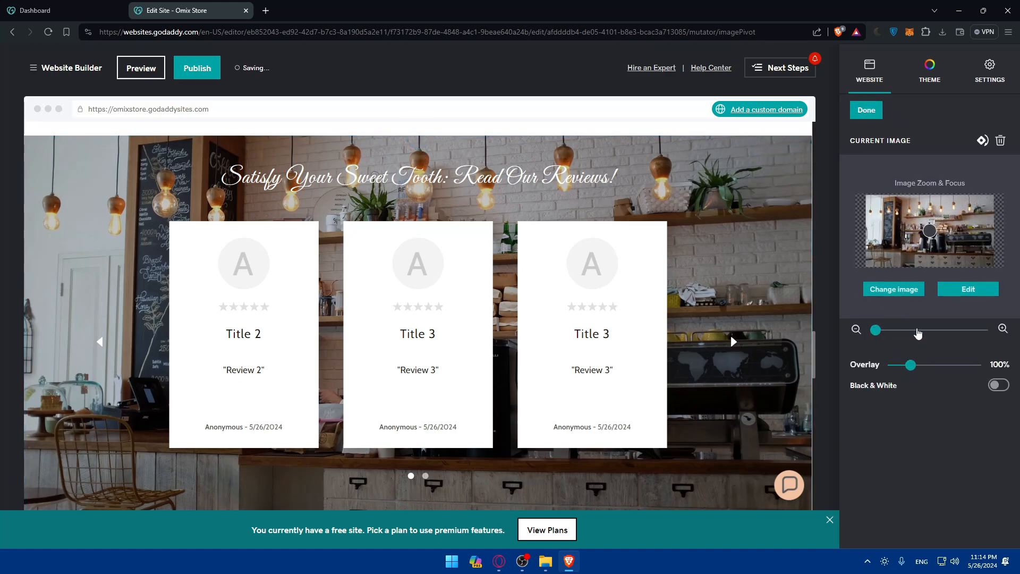
click(872, 330)
drag(911, 366, 984, 365)
drag(899, 365, 931, 367)
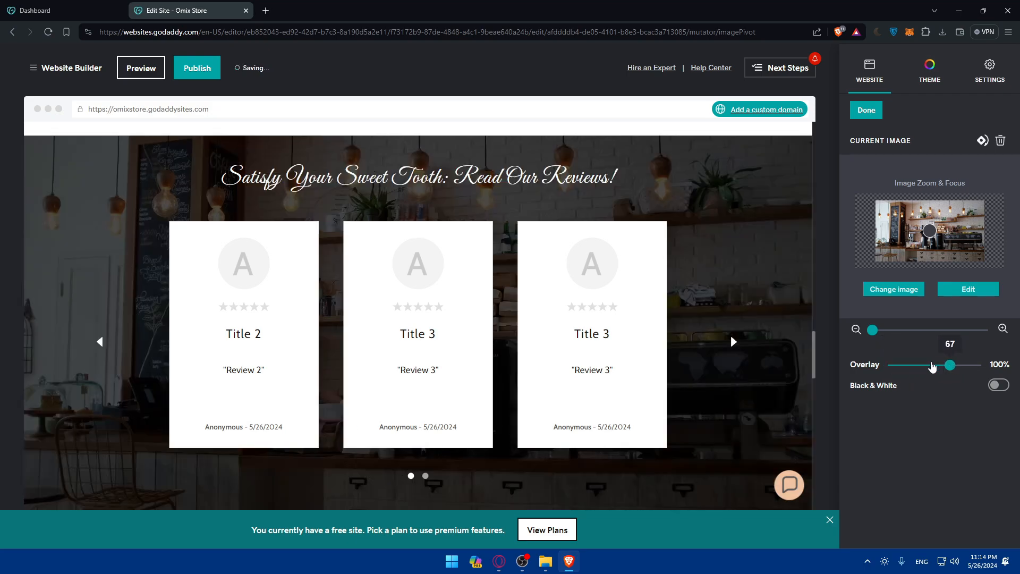
Step: Replace the Reviews background with the recently added dark space image and increase its overlay slightly
click(887, 292)
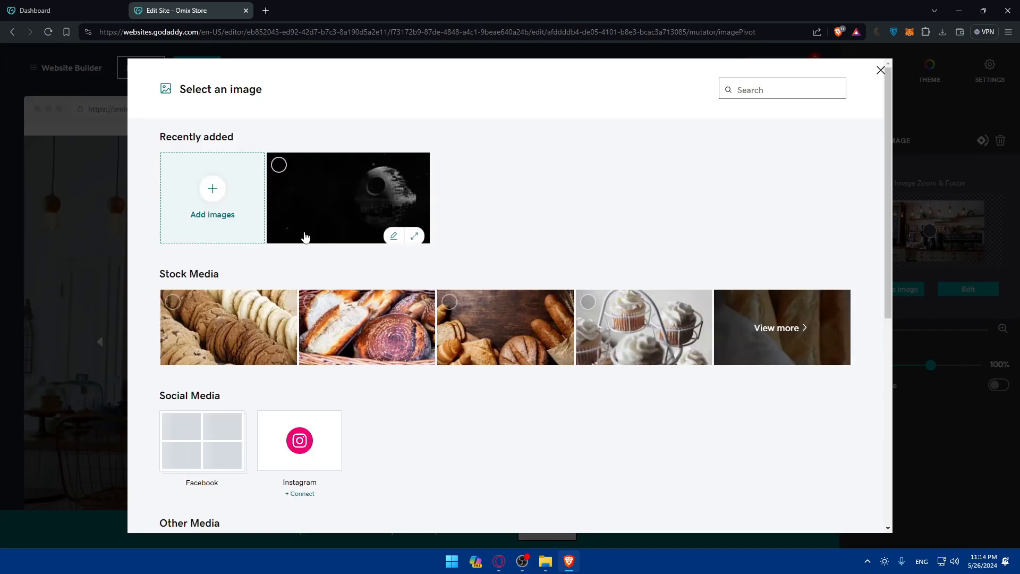
click(317, 217)
click(830, 511)
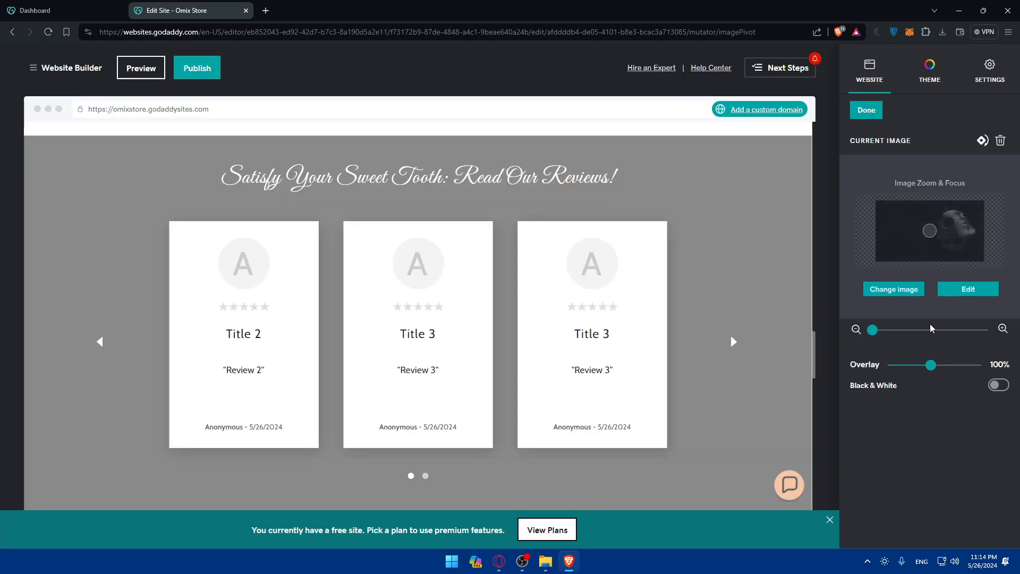
mouse_move(932, 366)
mouse_down()
mouse_move(916, 372)
mouse_move(966, 367)
mouse_move(947, 368)
mouse_up()
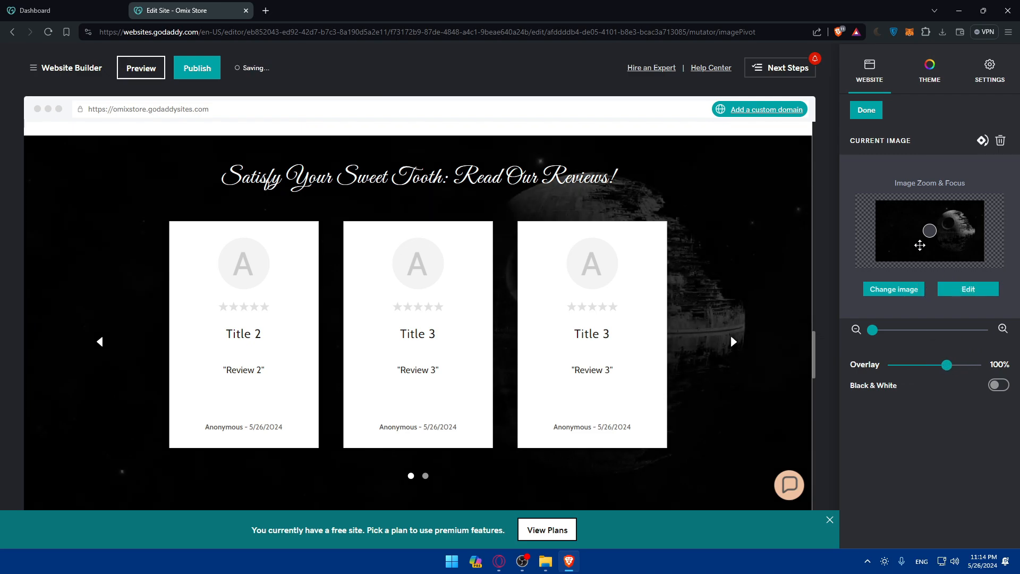
Step: Move the background image's focal point onto the round space station, zoom in on the image and finish the image settings
drag(930, 231, 949, 225)
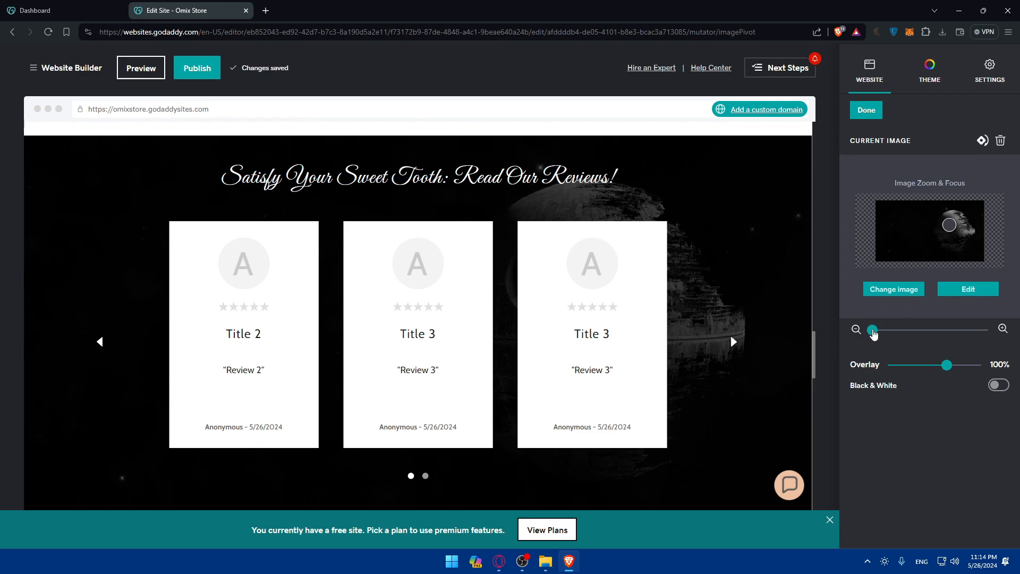
drag(874, 332, 914, 331)
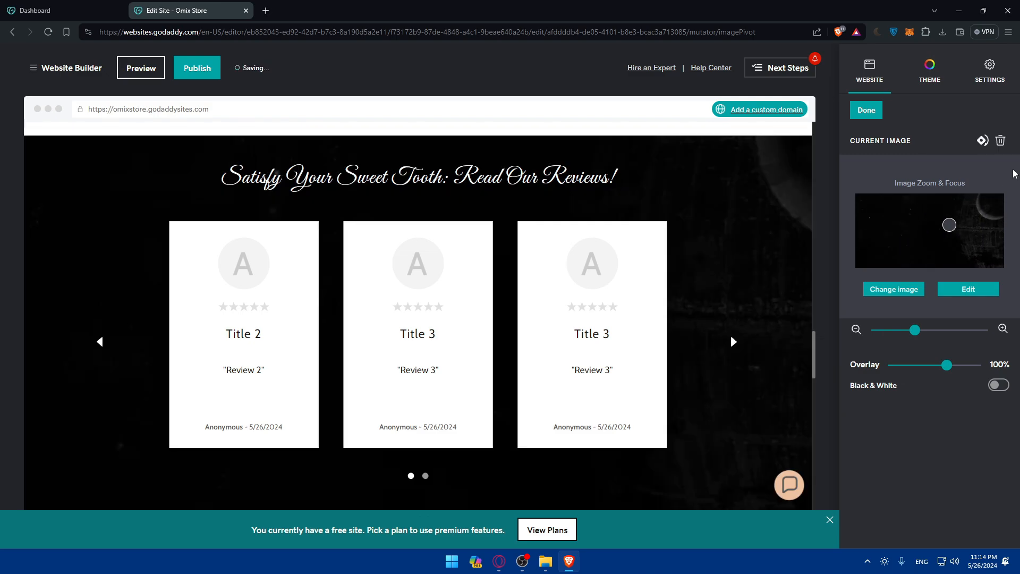
click(867, 110)
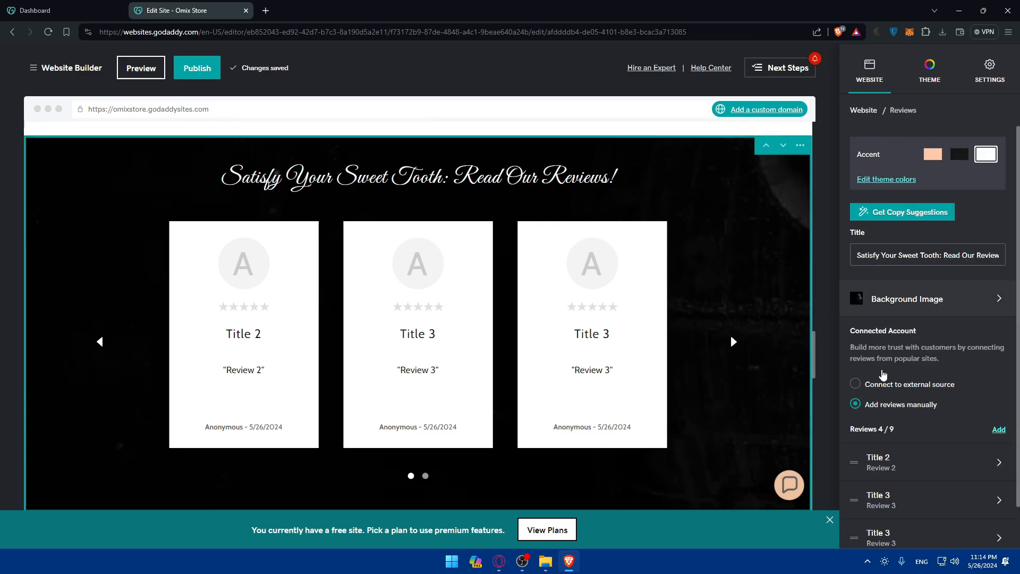
Step: Switch the Reviews section from manually added reviews to an external source
scroll(895, 355, down, 1)
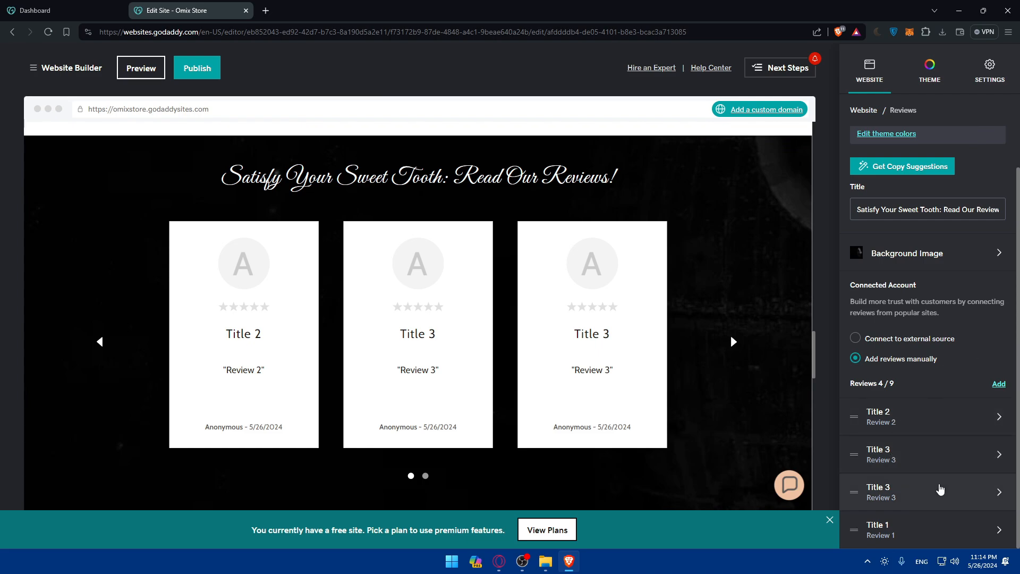
click(857, 339)
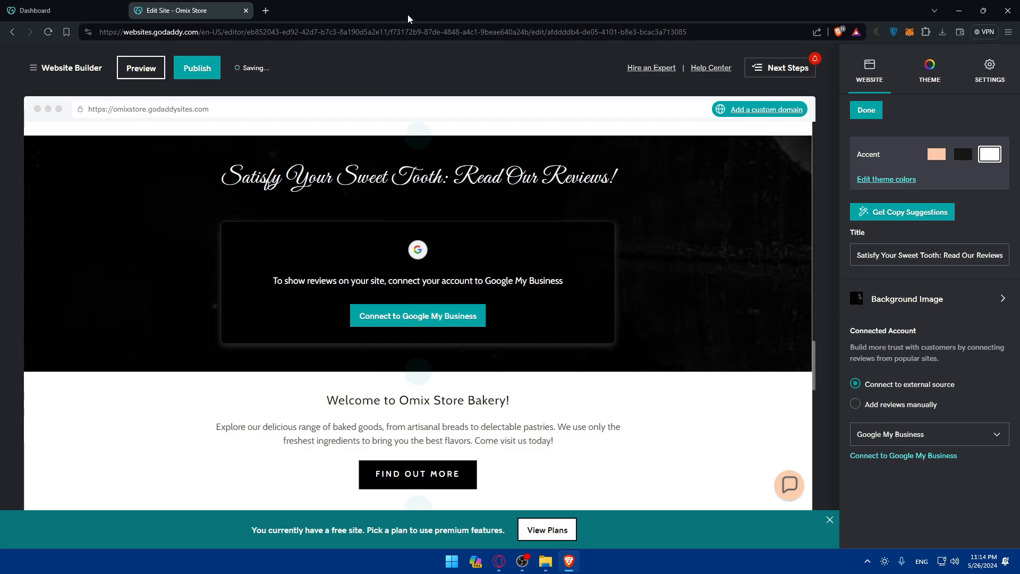
Step: Close the dashboard and site editor tabs, keep one empty new tab open, and minimise the browser window
click(119, 11)
key(ctrl+t)
click(119, 10)
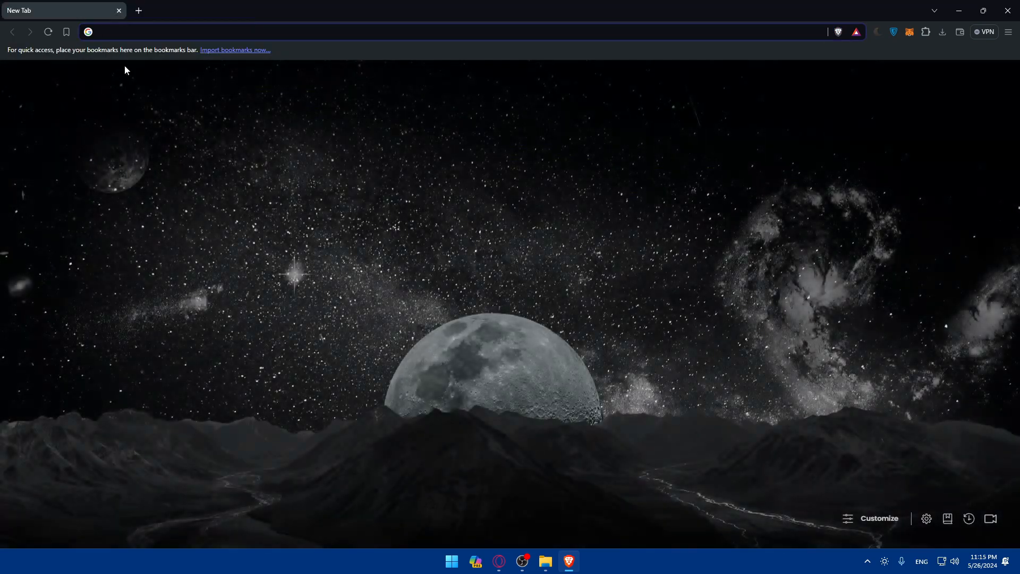
click(960, 11)
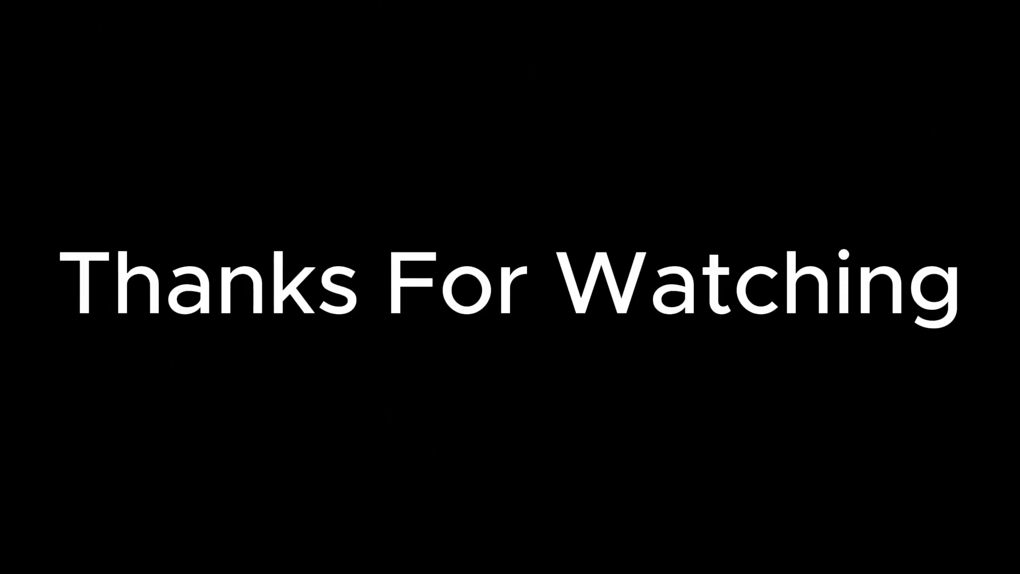